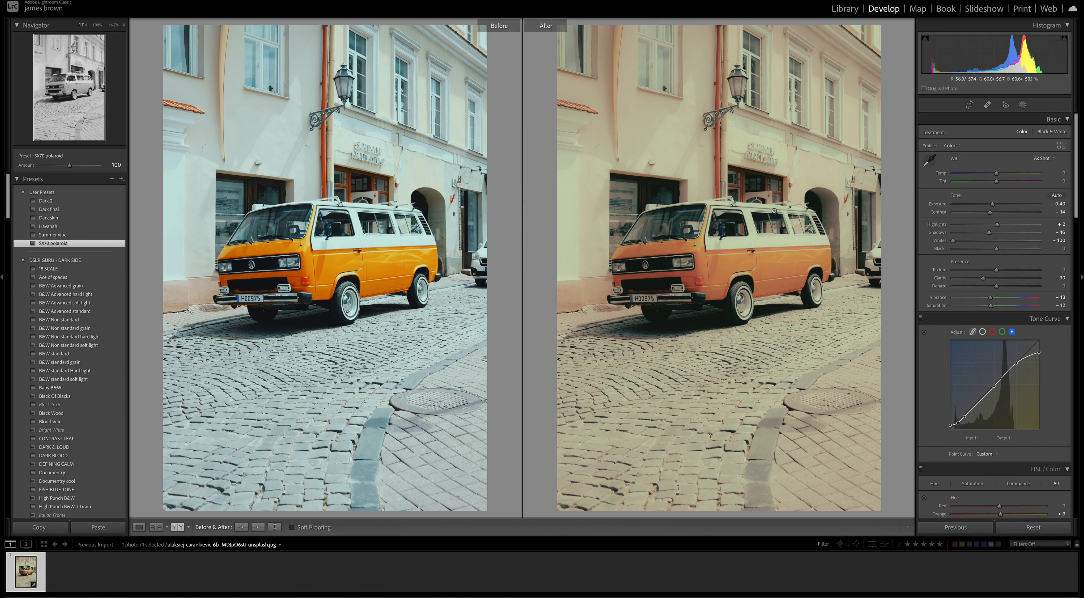
# Reset all develop adjustments on the van photo and return from the before/after comparison to the single-image view
pyautogui.click(1039, 529)
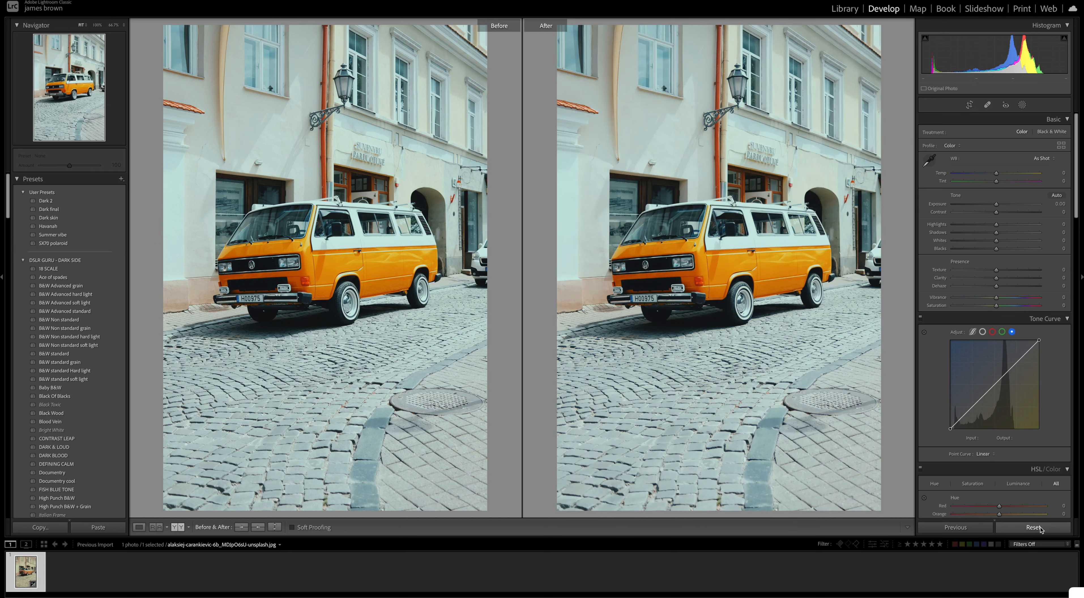
pyautogui.press('y')
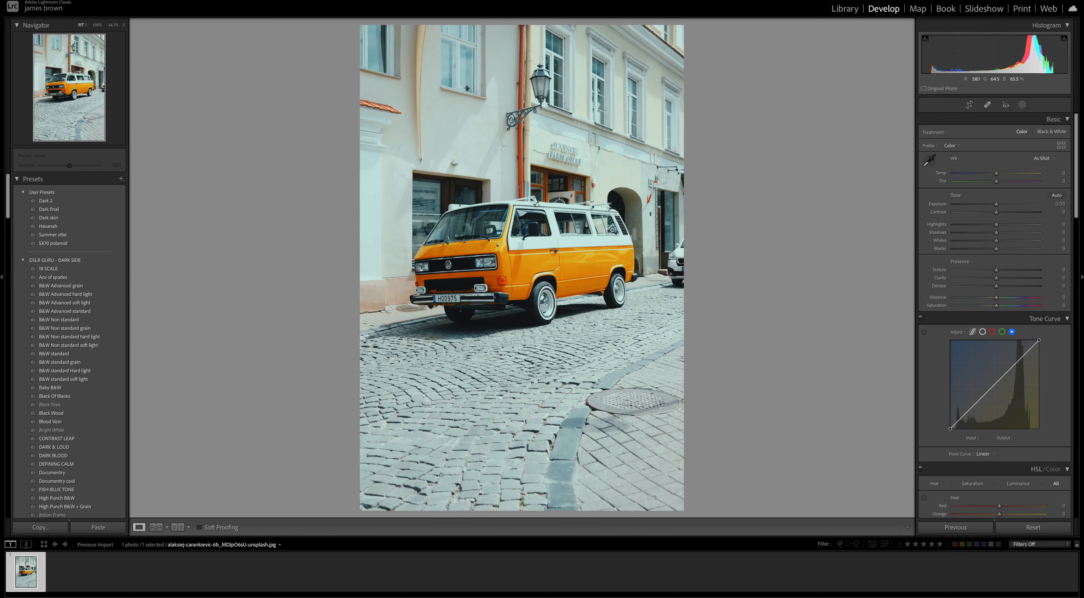
# Set the basic tone to Exposure -0.05, Contrast -15, Shadows -16 and Whites -100
pyautogui.click(996, 204)
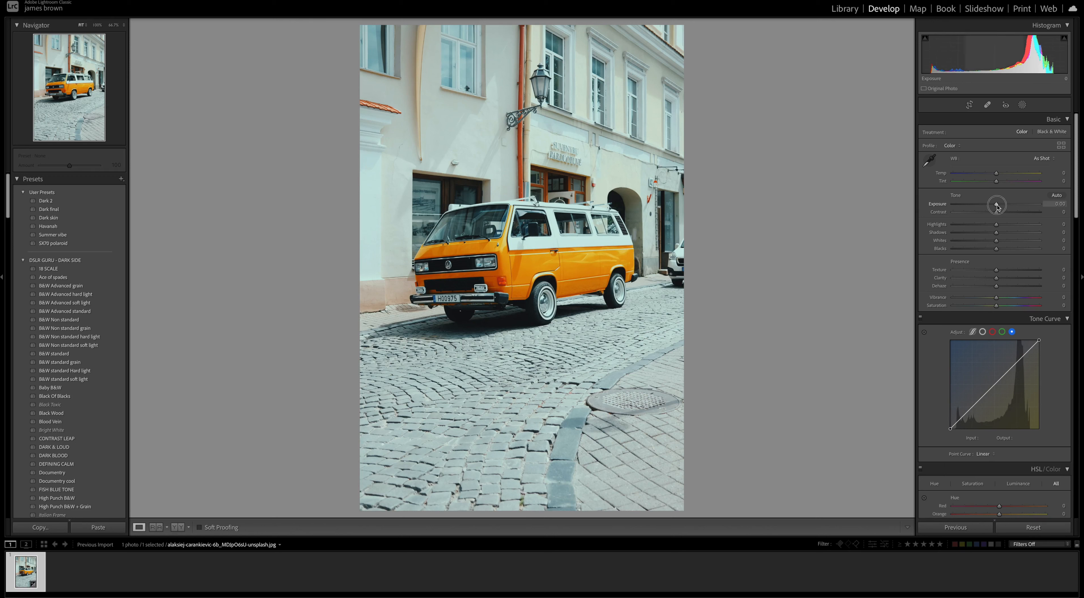
pyautogui.moveTo(997, 206); pyautogui.dragTo(997, 206)
pyautogui.moveTo(996, 213); pyautogui.dragTo(990, 213)
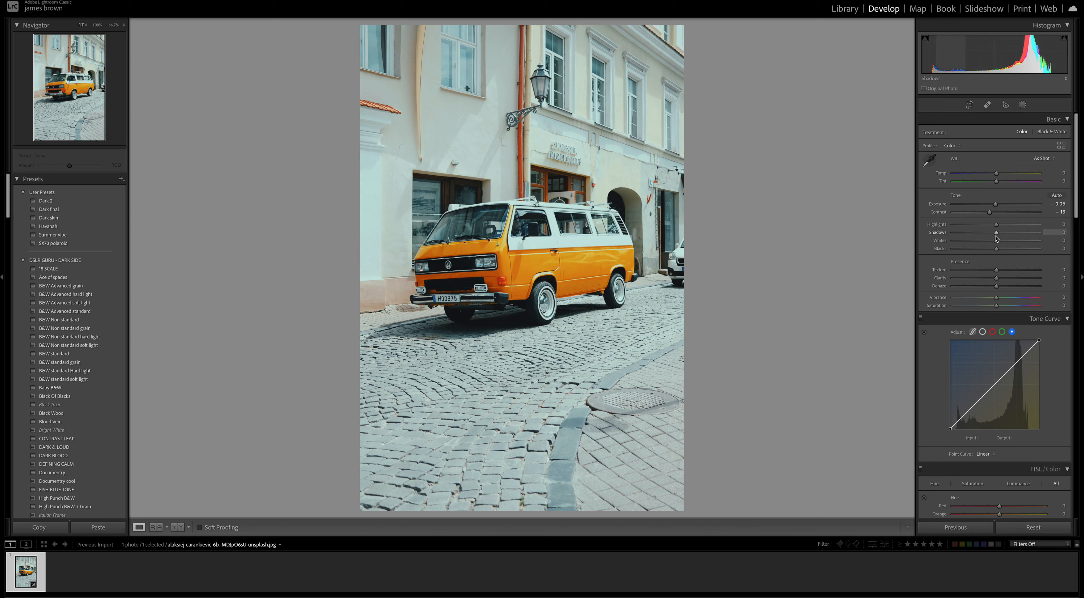
pyautogui.moveTo(996, 232); pyautogui.dragTo(989, 234)
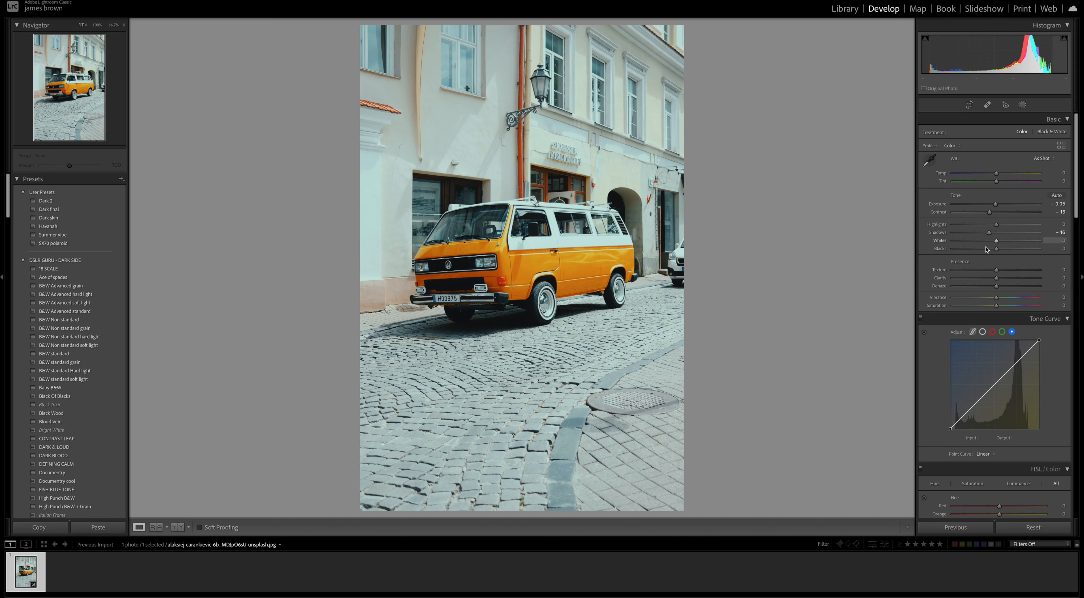
pyautogui.moveTo(995, 240); pyautogui.dragTo(879, 236)
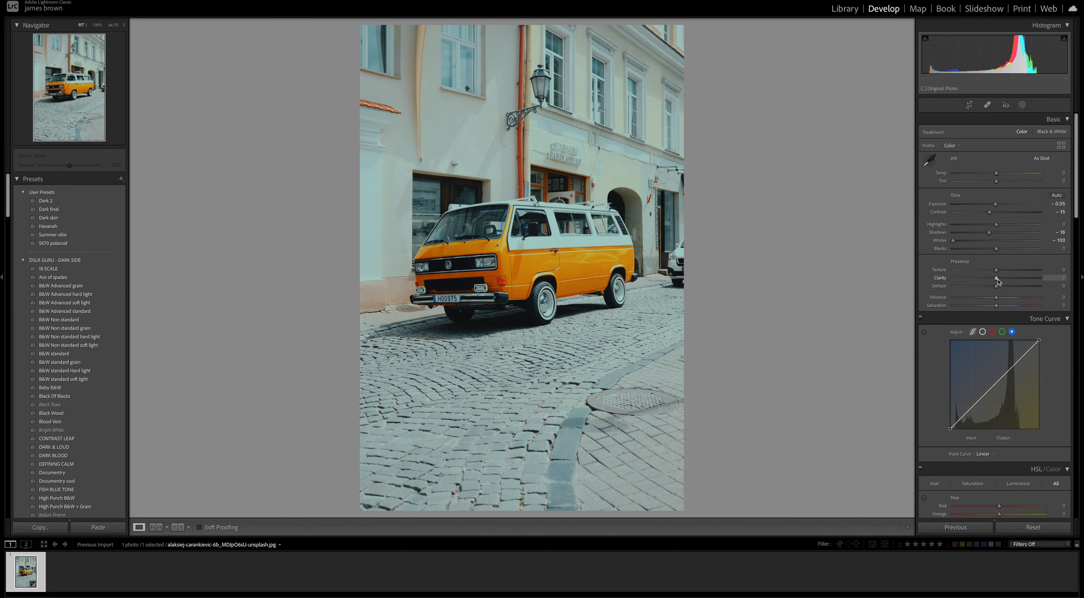
# Soften and mute the photo with Clarity -30, Vibrance -14 and Saturation -12
pyautogui.moveTo(998, 282); pyautogui.dragTo(985, 282)
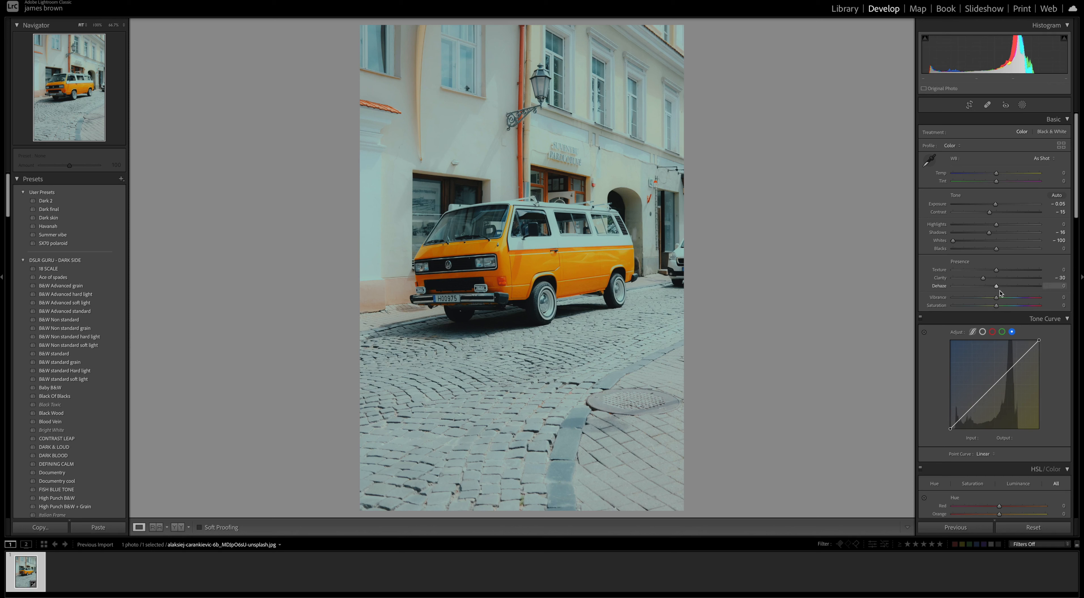
pyautogui.moveTo(996, 299); pyautogui.dragTo(989, 299)
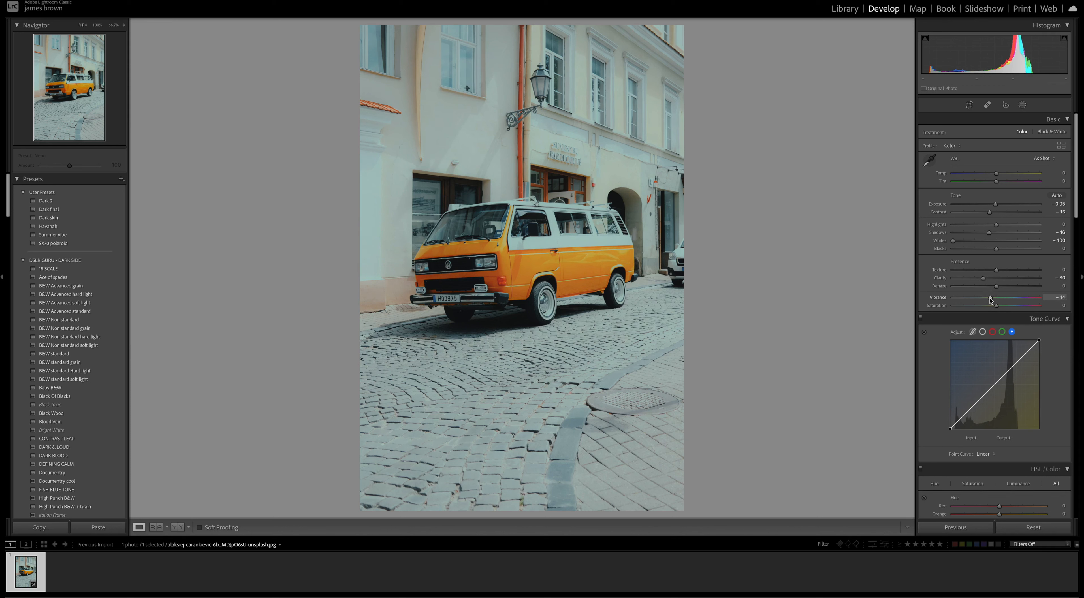
pyautogui.moveTo(996, 306); pyautogui.dragTo(990, 306)
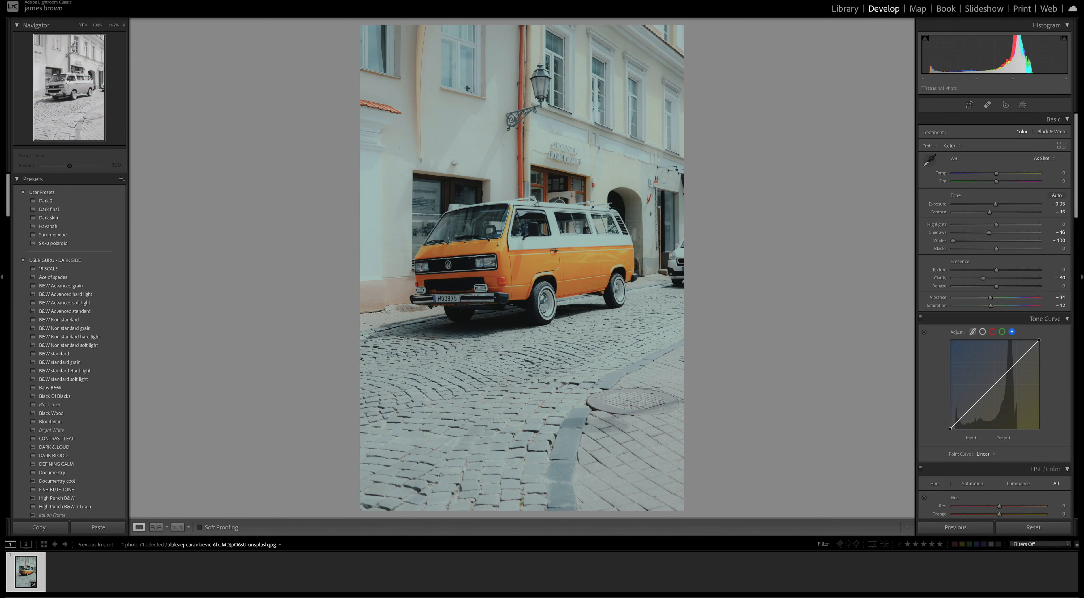
# Add highlight, midtone and shadow control points along the RGB point curve
pyautogui.scroll(-5, 974, 395)
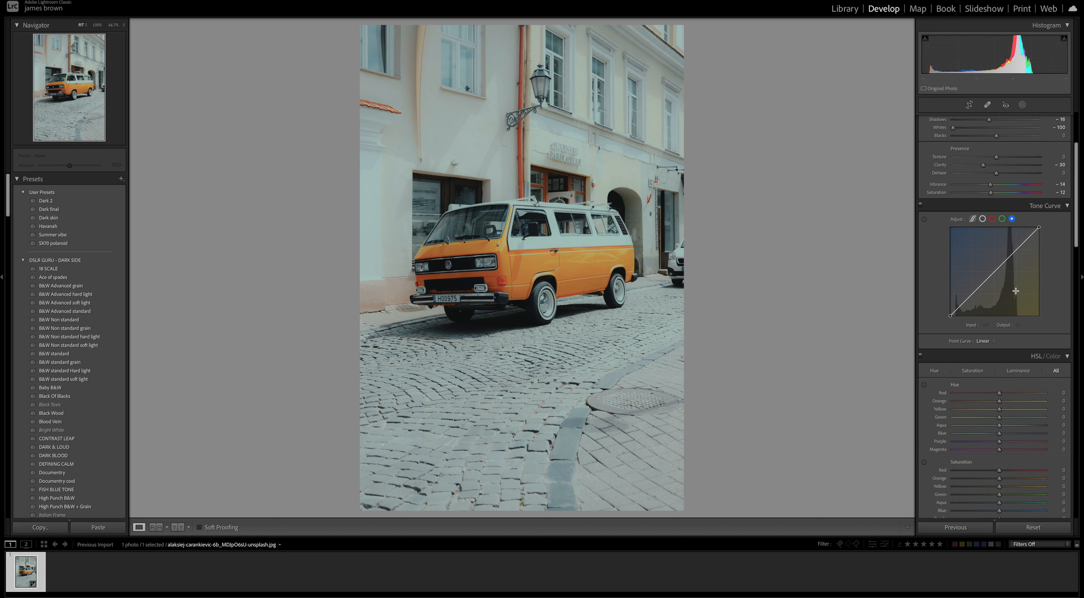
pyautogui.click(972, 219)
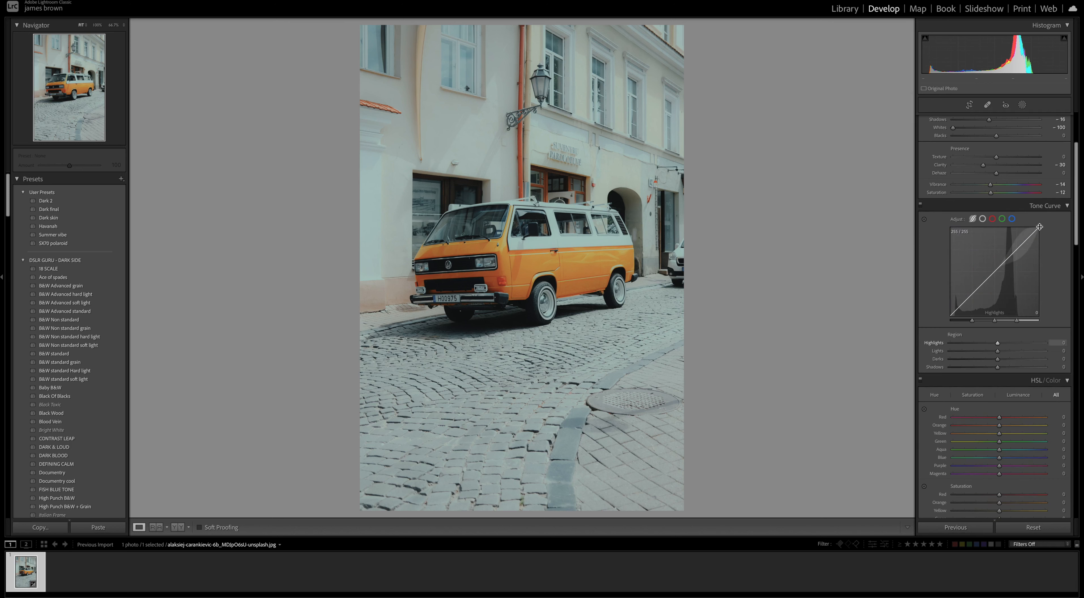
pyautogui.click(982, 218)
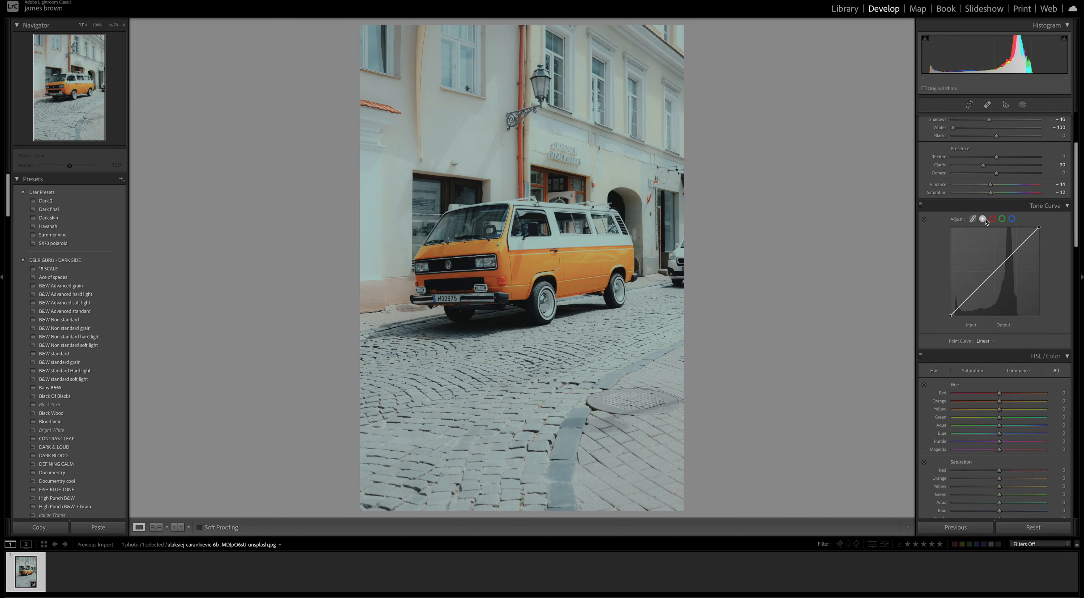
pyautogui.click(1013, 249)
pyautogui.click(992, 272)
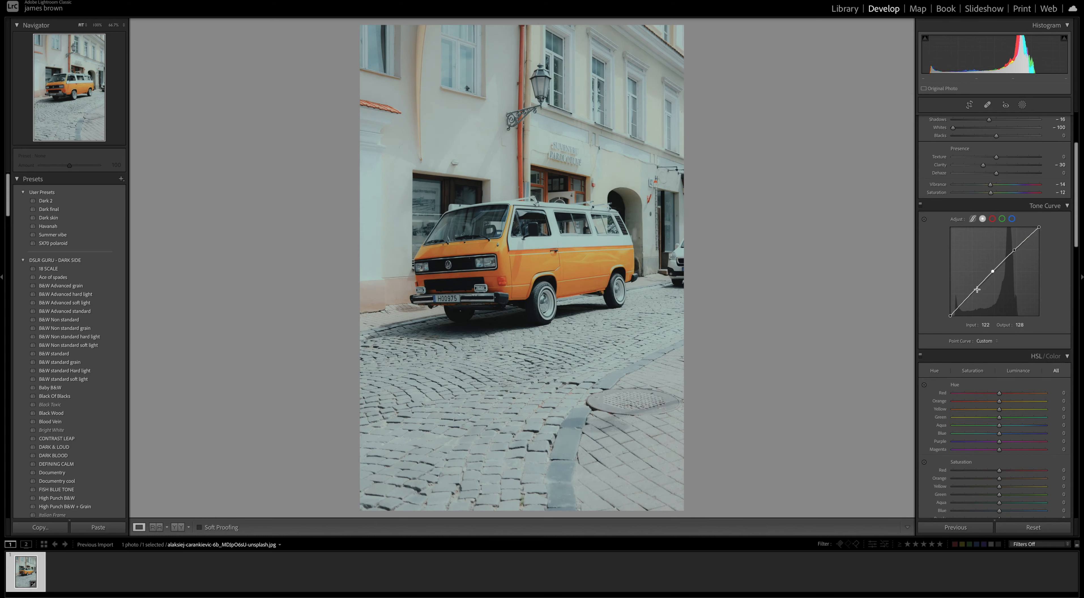
pyautogui.click(970, 293)
# Pull the RGB curve's white endpoint inward, set the highlight point to about input 178, output 188, and reposition the midtone point
pyautogui.moveTo(1039, 228); pyautogui.dragTo(1030, 227)
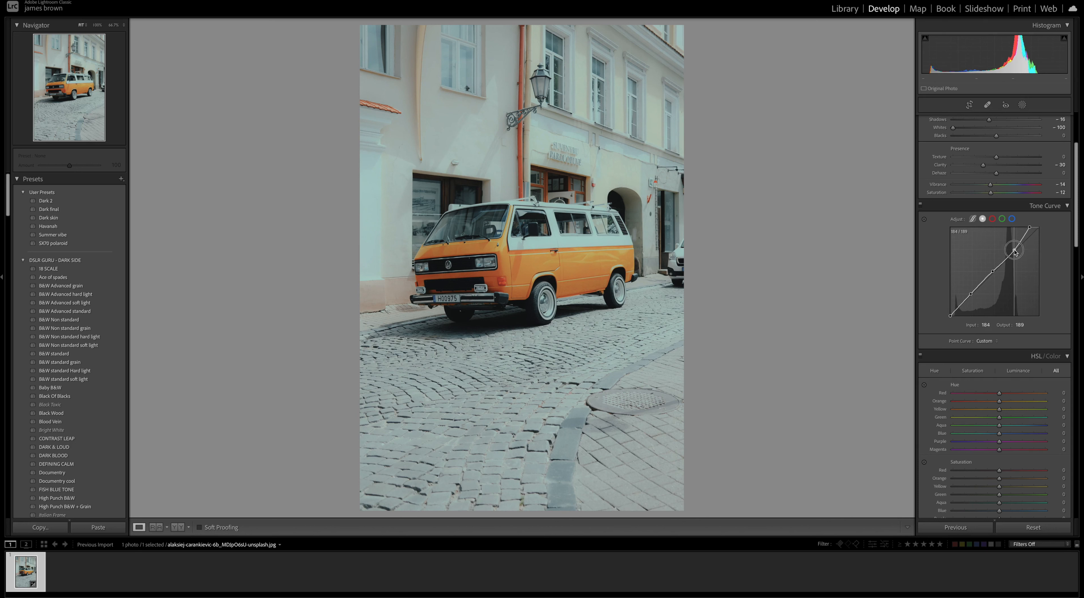
pyautogui.moveTo(1015, 252); pyautogui.dragTo(1013, 251)
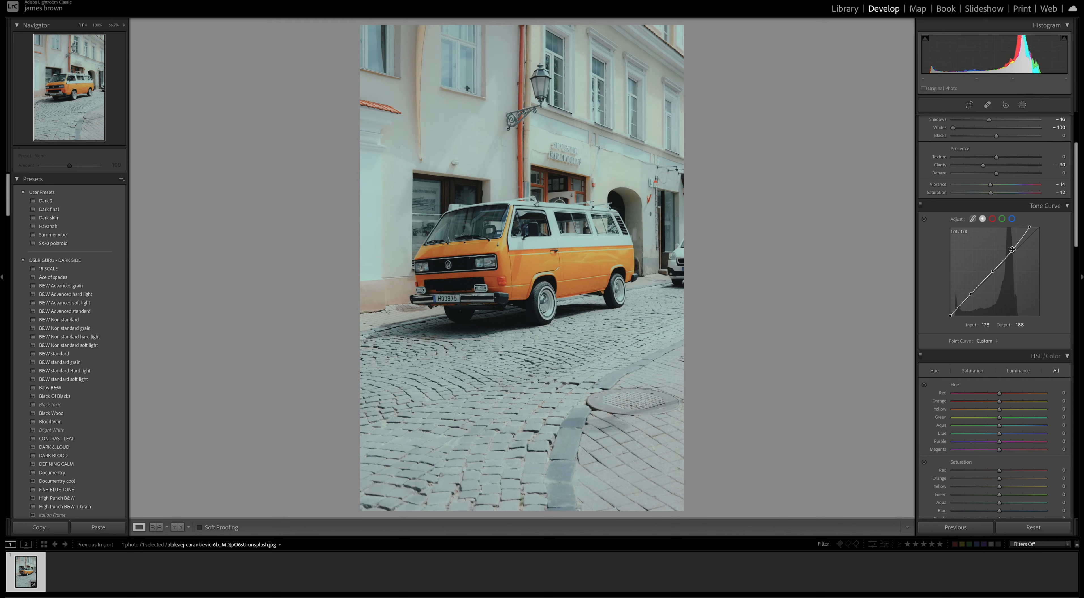
pyautogui.moveTo(994, 274); pyautogui.dragTo(998, 267)
# Shape the RGB curve's shadows with extra low points and a lifted black endpoint, placing the darkest inner point at about input 27, output 23
pyautogui.moveTo(978, 287); pyautogui.dragTo(975, 291)
pyautogui.moveTo(970, 294); pyautogui.dragTo(966, 299)
pyautogui.moveTo(967, 301); pyautogui.dragTo(961, 308)
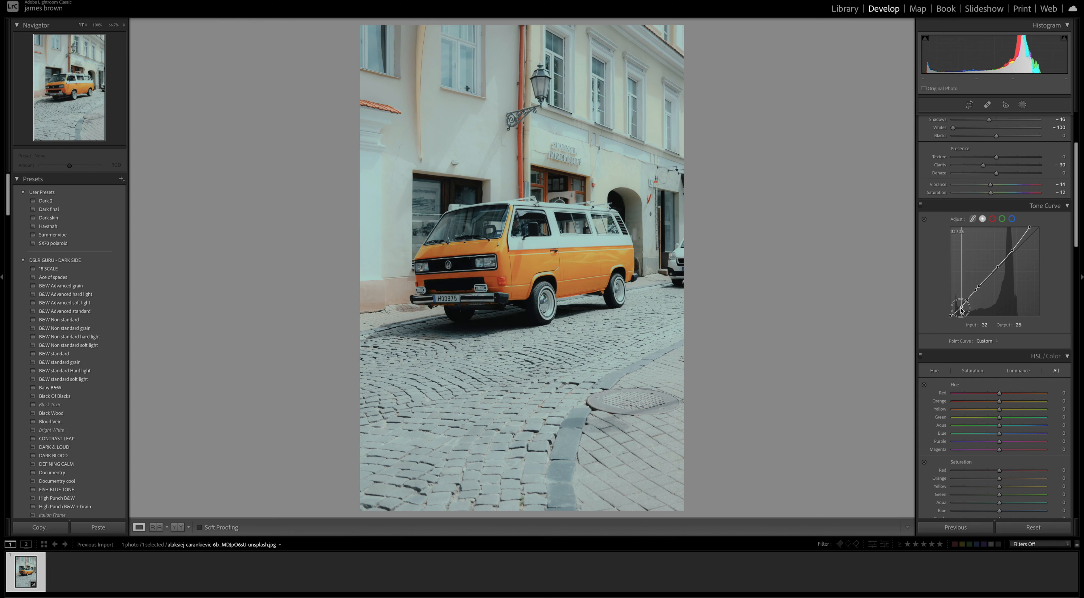
pyautogui.moveTo(961, 309)
pyautogui.mouseDown()
pyautogui.moveTo(942, 312)
pyautogui.moveTo(959, 308)
pyautogui.mouseUp()
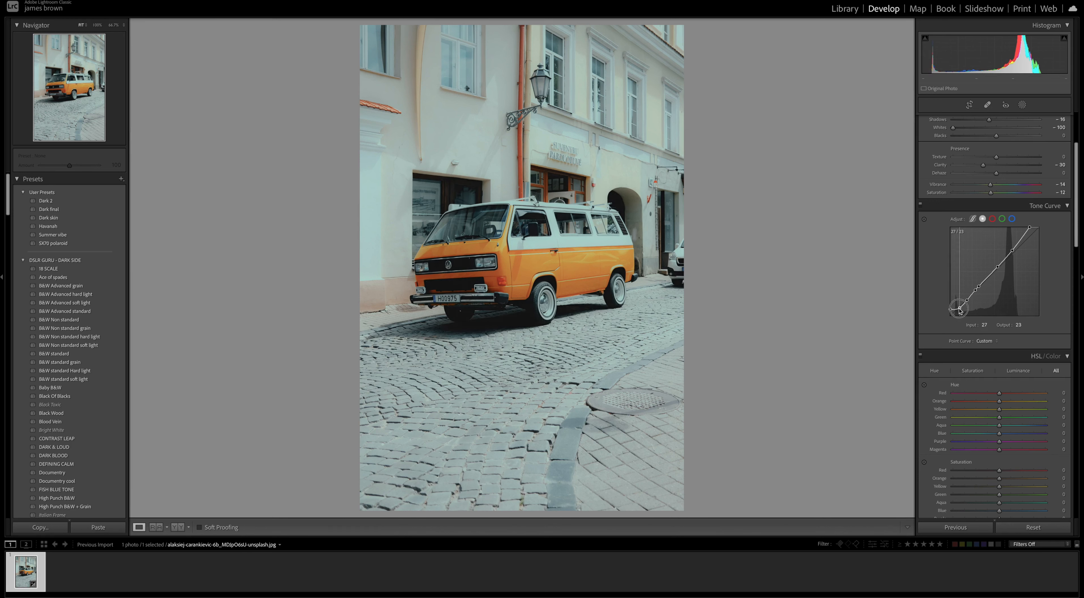
pyautogui.moveTo(960, 310); pyautogui.dragTo(975, 289)
# Build a gentle S-curve on the red channel with three points, placing the highlight point at about input 175, output 180
pyautogui.click(992, 218)
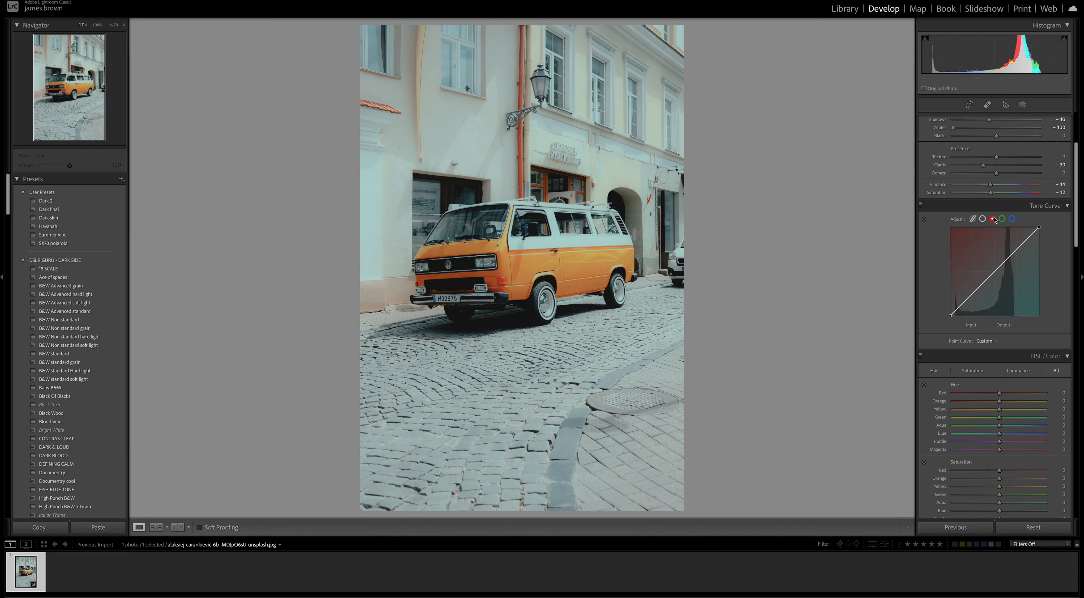
pyautogui.click(1017, 251)
pyautogui.moveTo(992, 274); pyautogui.dragTo(992, 271)
pyautogui.click(972, 294)
pyautogui.moveTo(972, 295); pyautogui.dragTo(966, 303)
pyautogui.moveTo(992, 273); pyautogui.dragTo(994, 270)
pyautogui.moveTo(1017, 250); pyautogui.dragTo(1011, 253)
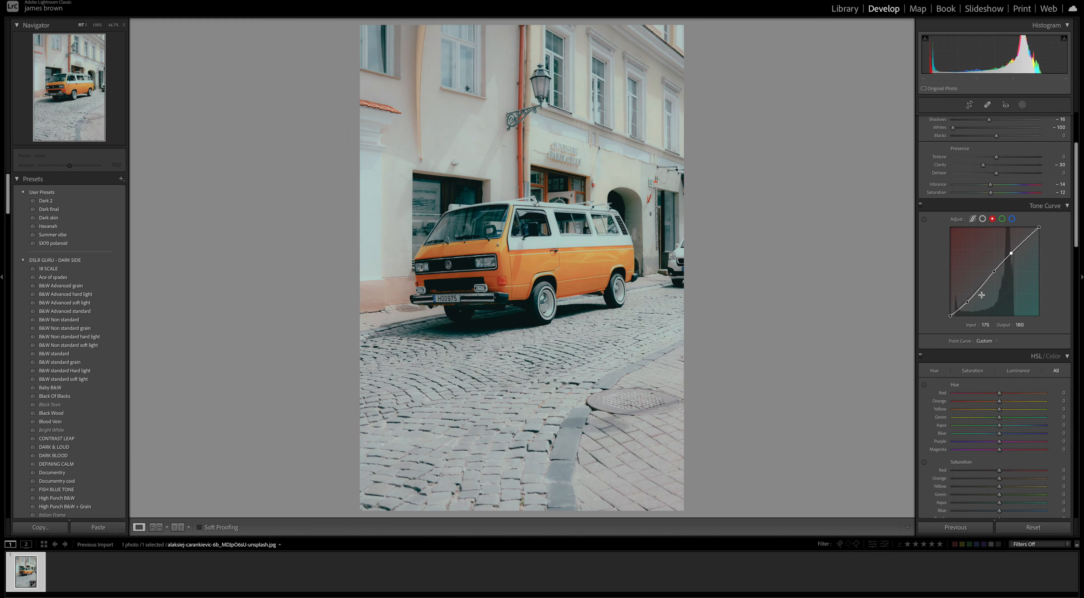
# Copy the red channel's curve settings and paste them onto the green channel
pyautogui.rightClick(997, 248)
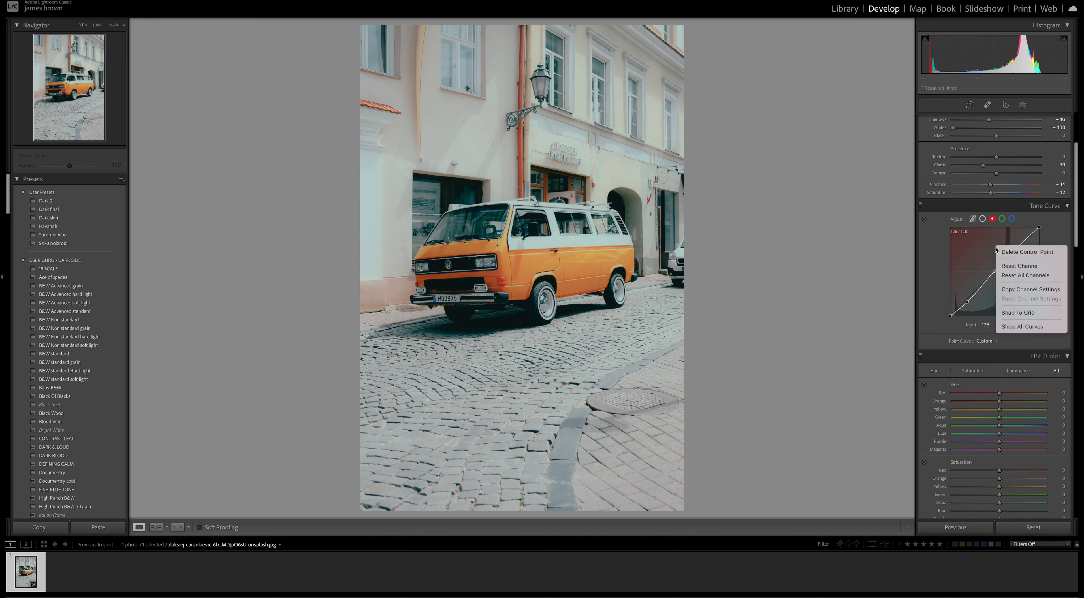
pyautogui.click(1030, 288)
pyautogui.click(1002, 219)
pyautogui.rightClick(986, 246)
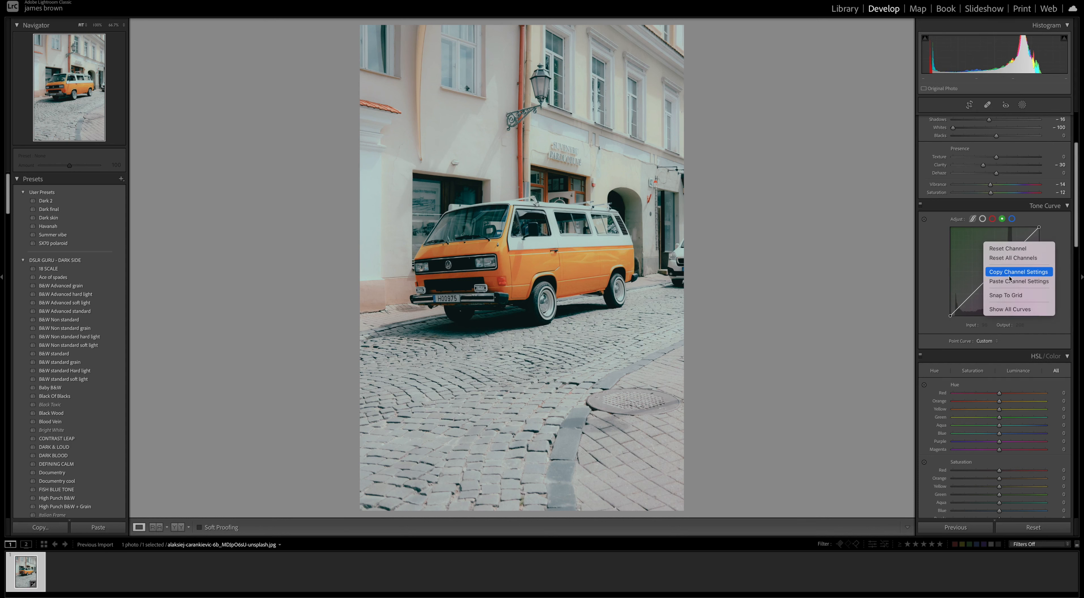
pyautogui.click(1019, 281)
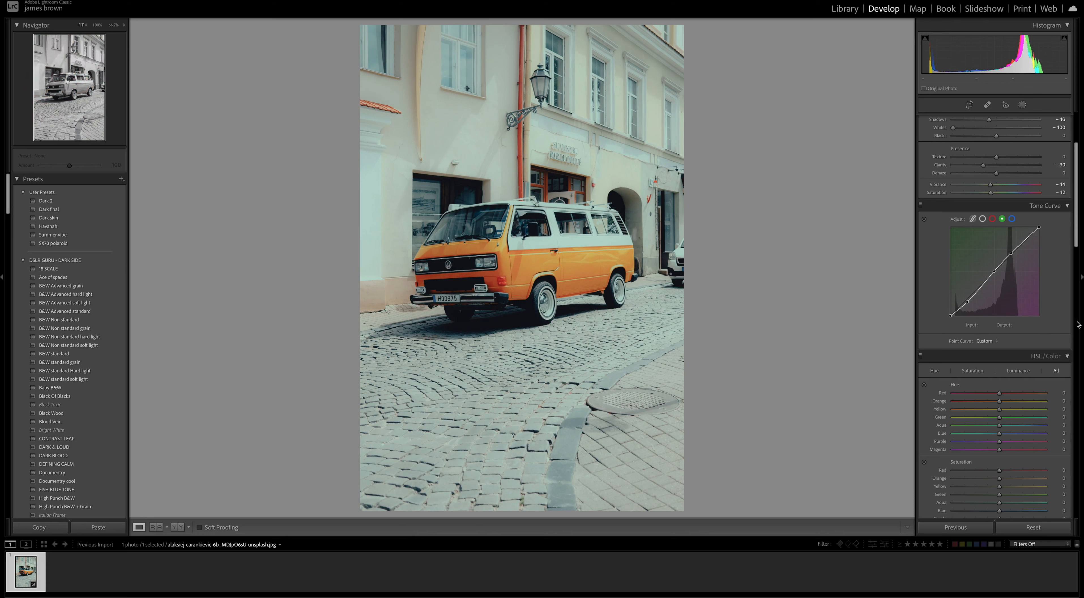
# Add four control points along the blue channel curve and lower its white endpoint to output 214
pyautogui.click(1012, 219)
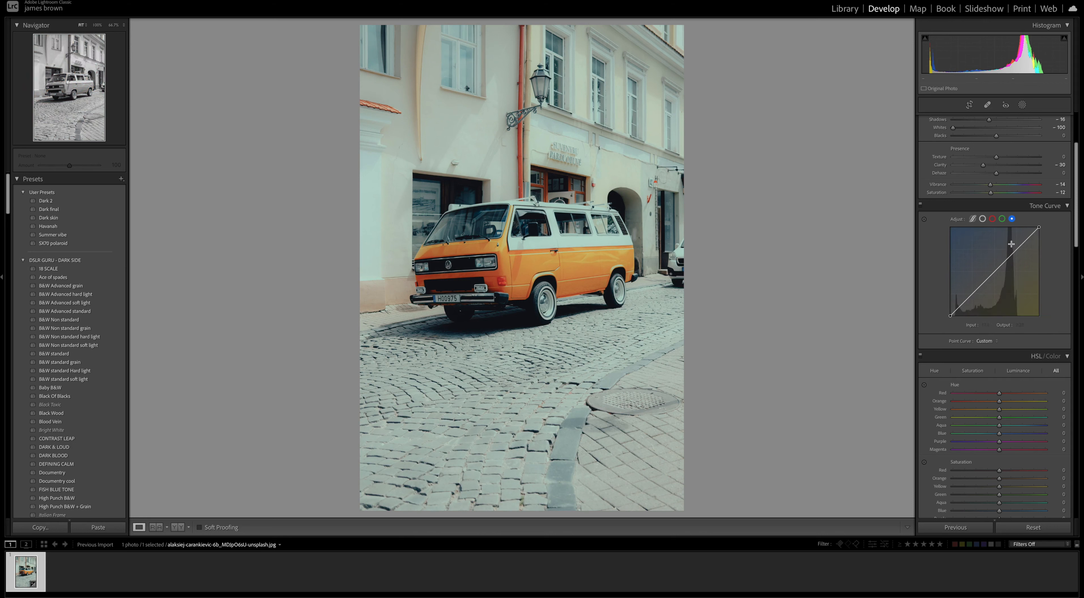
pyautogui.moveTo(1019, 247); pyautogui.dragTo(1019, 250)
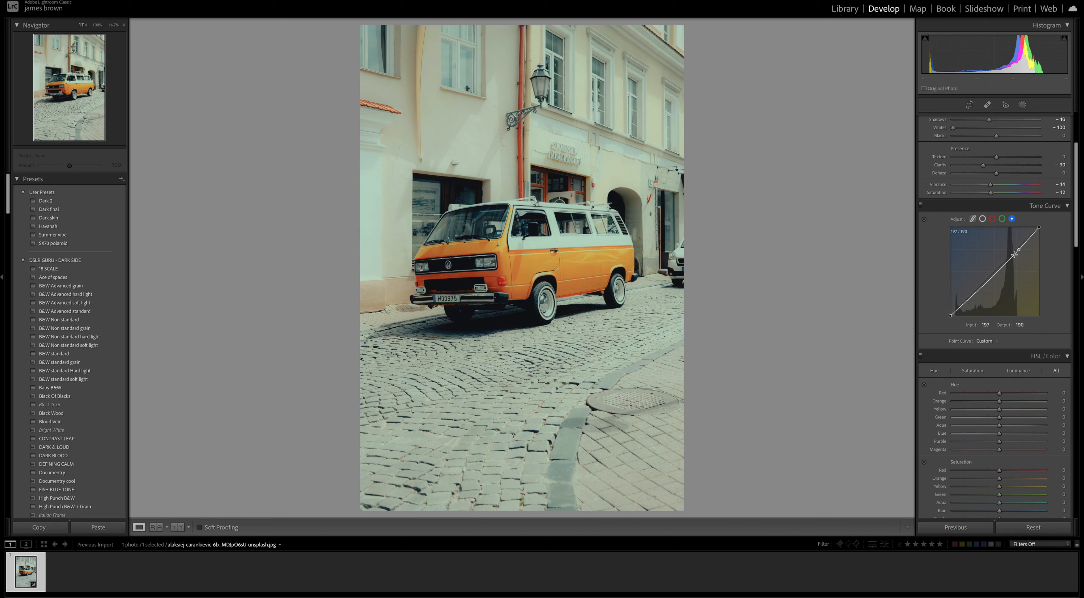
pyautogui.click(994, 270)
pyautogui.click(973, 293)
pyautogui.click(961, 305)
pyautogui.moveTo(1038, 228); pyautogui.dragTo(1047, 244)
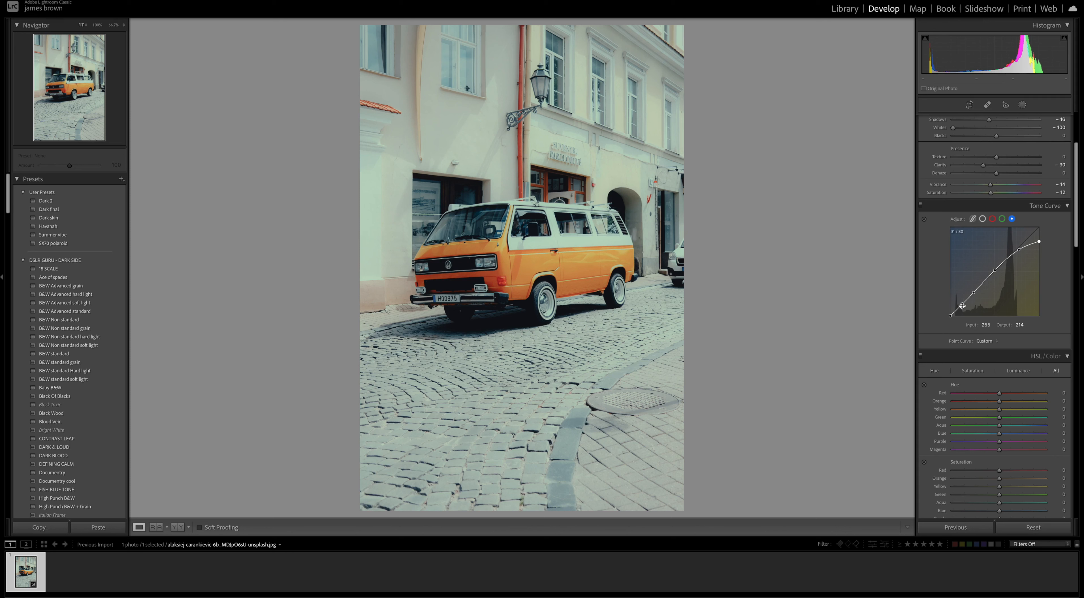
# Lift the blue curve's black endpoint to about output 19 and settle its shadow point at about input 43, output 41
pyautogui.moveTo(973, 292); pyautogui.dragTo(946, 311)
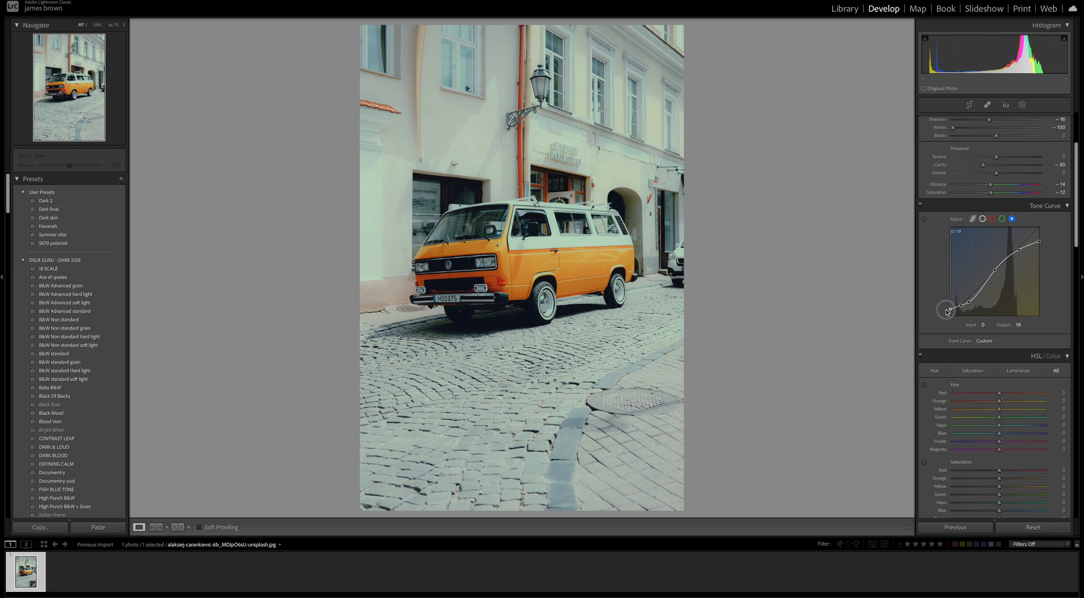
pyautogui.click(961, 306)
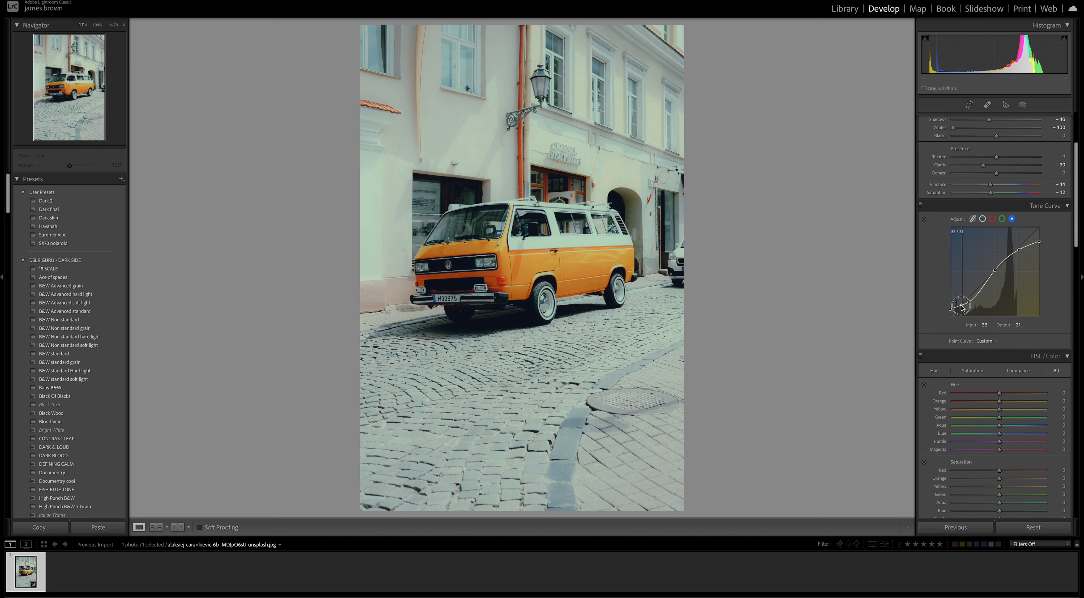
pyautogui.moveTo(961, 307); pyautogui.dragTo(959, 308)
pyautogui.click(968, 303)
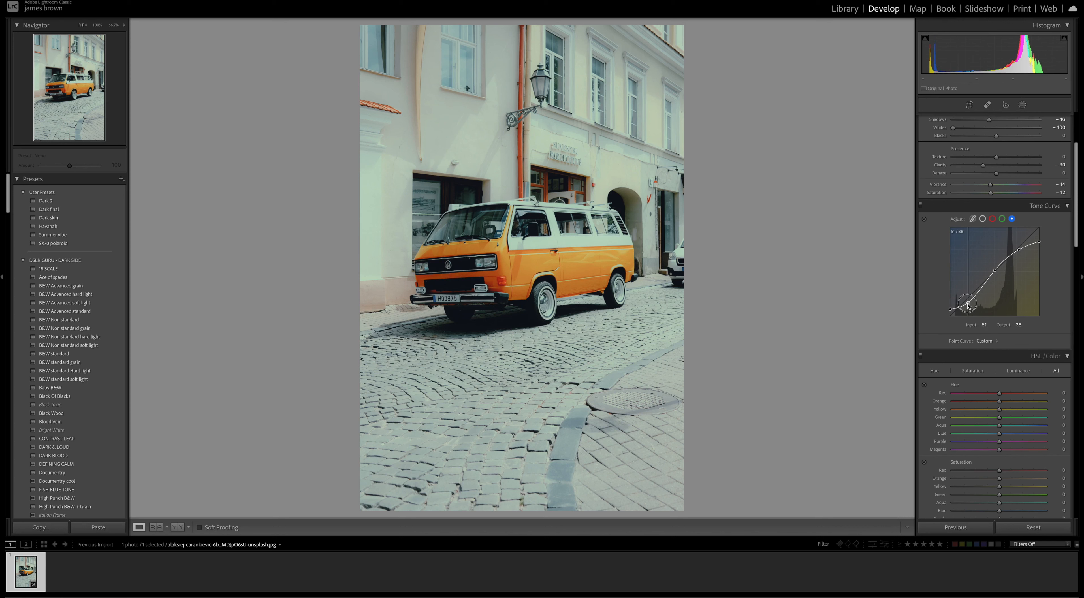
pyautogui.moveTo(968, 303); pyautogui.dragTo(965, 300)
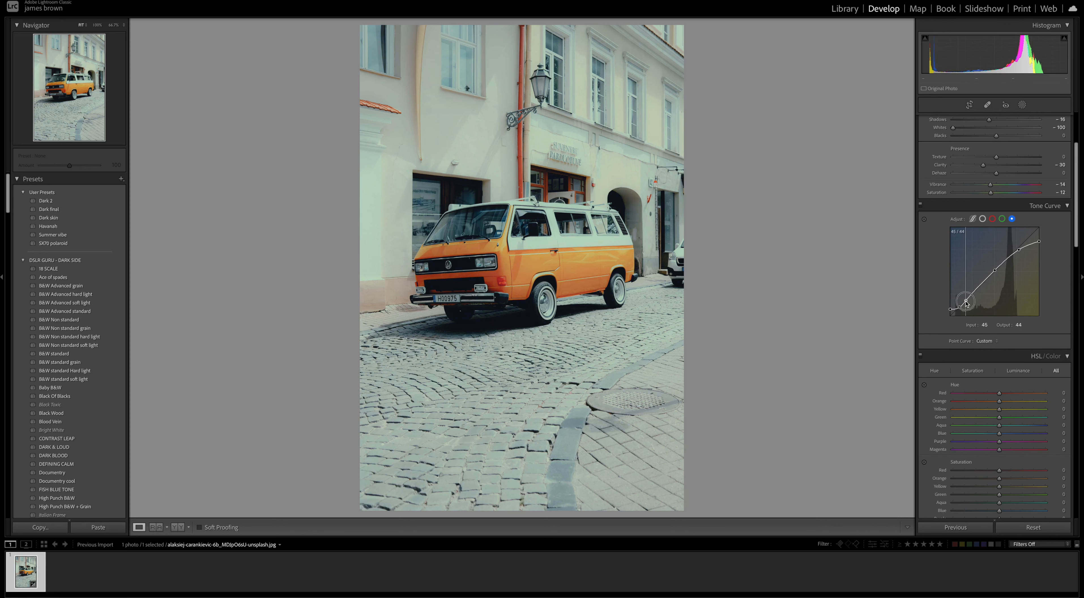
pyautogui.moveTo(965, 303); pyautogui.dragTo(965, 304)
# Compare the photo with and without the tone curve adjustments
pyautogui.click(920, 205)
pyautogui.click(920, 206)
pyautogui.click(920, 206)
pyautogui.click(920, 205)
pyautogui.click(920, 205)
pyautogui.click(920, 205)
pyautogui.click(920, 205)
pyautogui.click(920, 205)
# Set the HSL hues to Orange +2, Yellow -29, Green +71, Purple -10 and Magenta +100
pyautogui.scroll(-5, 1011, 398)
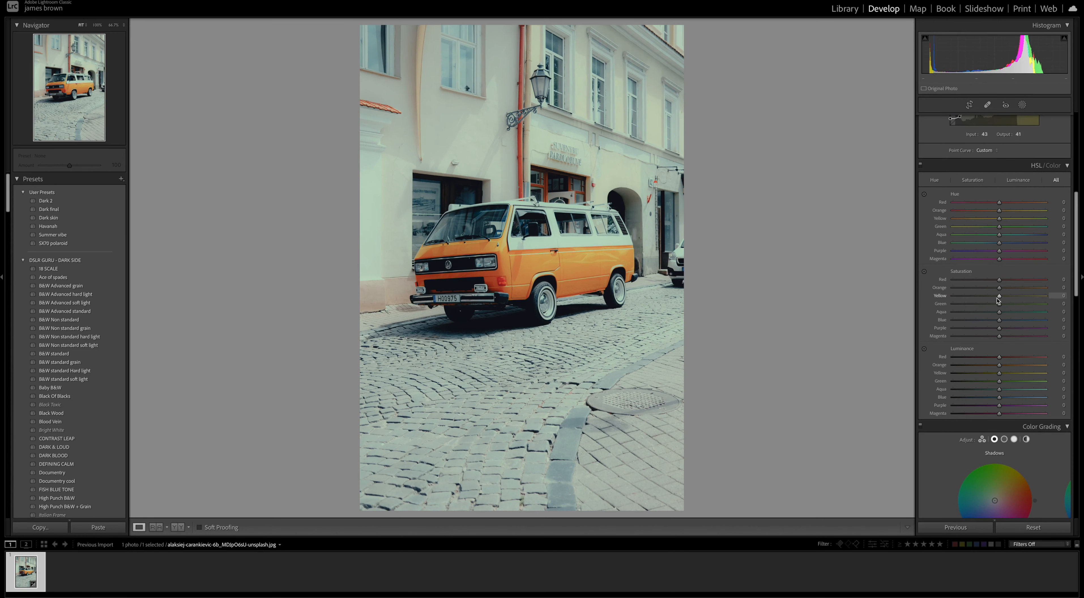
pyautogui.moveTo(999, 211); pyautogui.dragTo(1001, 213)
pyautogui.moveTo(999, 218); pyautogui.dragTo(988, 219)
pyautogui.moveTo(988, 219); pyautogui.dragTo(986, 219)
pyautogui.moveTo(1000, 228); pyautogui.dragTo(1032, 231)
pyautogui.moveTo(999, 252); pyautogui.dragTo(1079, 268)
# Set the HSL saturation to Red -20, Orange -40, Yellow -20, Aqua -16 and Purple -63
pyautogui.moveTo(999, 280); pyautogui.dragTo(980, 289)
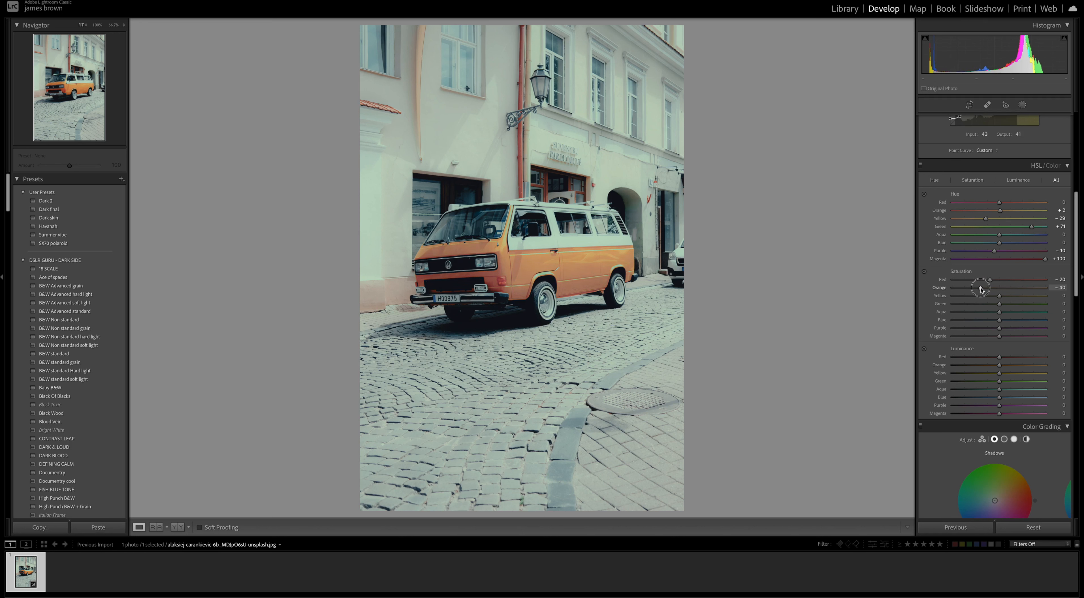
pyautogui.moveTo(981, 289); pyautogui.dragTo(989, 298)
pyautogui.scroll(-2, 1008, 332)
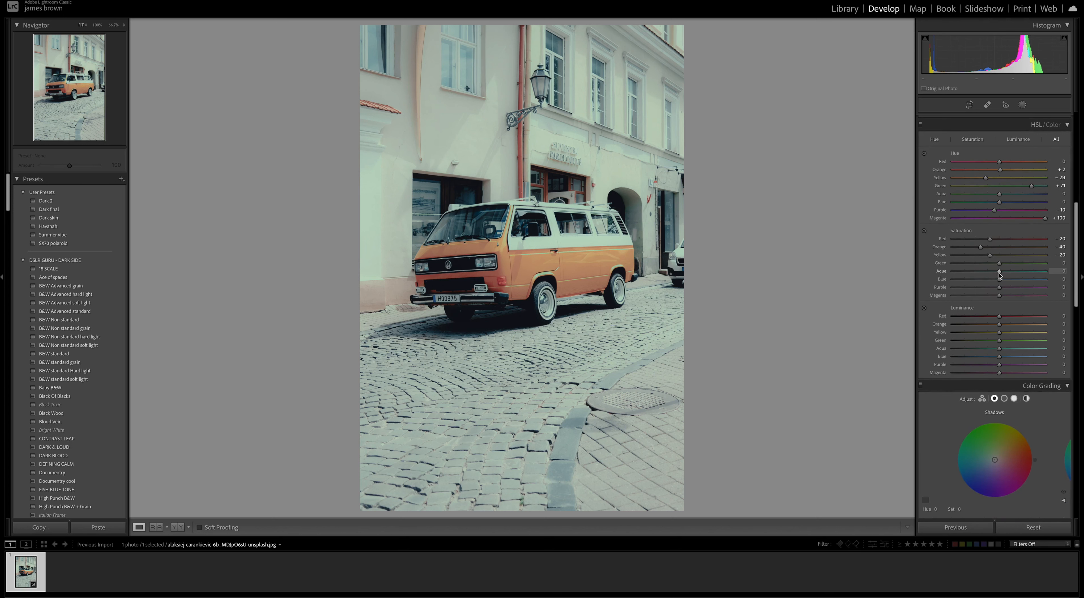
pyautogui.moveTo(999, 274)
pyautogui.mouseDown()
pyautogui.moveTo(1037, 271)
pyautogui.moveTo(991, 271)
pyautogui.mouseUp()
pyautogui.moveTo(1001, 288); pyautogui.dragTo(971, 289)
pyautogui.moveTo(970, 290); pyautogui.dragTo(971, 289)
# Set the HSL luminance to Red +2, Yellow -3, Aqua +26, Blue -14, Purple -9 and Magenta +10
pyautogui.moveTo(999, 317); pyautogui.dragTo(1000, 318)
pyautogui.moveTo(999, 332); pyautogui.dragTo(998, 335)
pyautogui.moveTo(999, 352); pyautogui.dragTo(1012, 350)
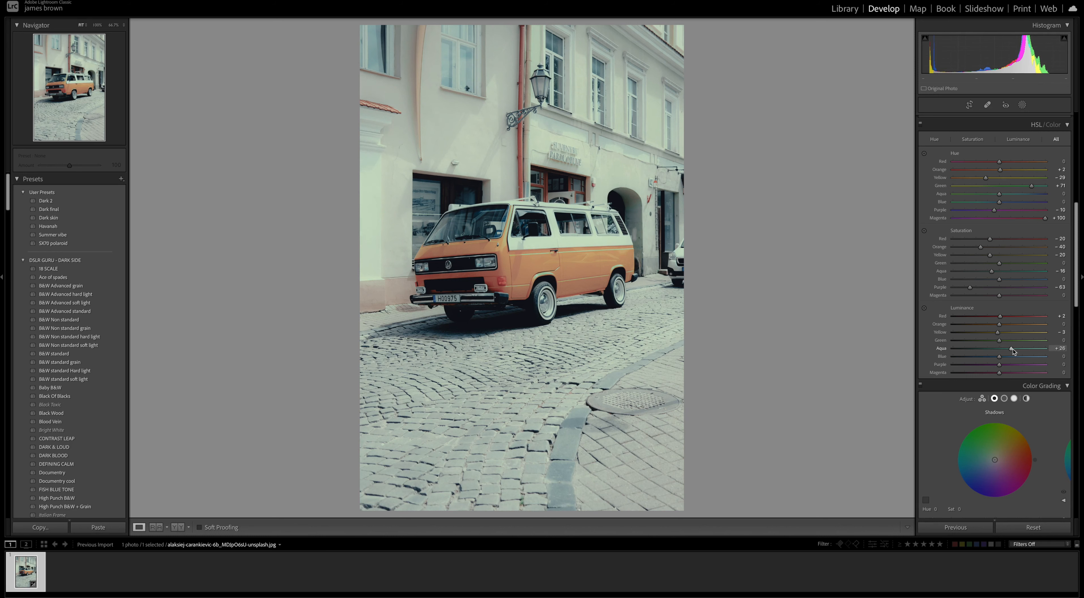
pyautogui.moveTo(999, 357); pyautogui.dragTo(1003, 374)
# Compare the photo with and without the HSL color adjustments
pyautogui.click(921, 126)
pyautogui.click(921, 126)
pyautogui.click(921, 126)
pyautogui.click(920, 126)
pyautogui.click(921, 127)
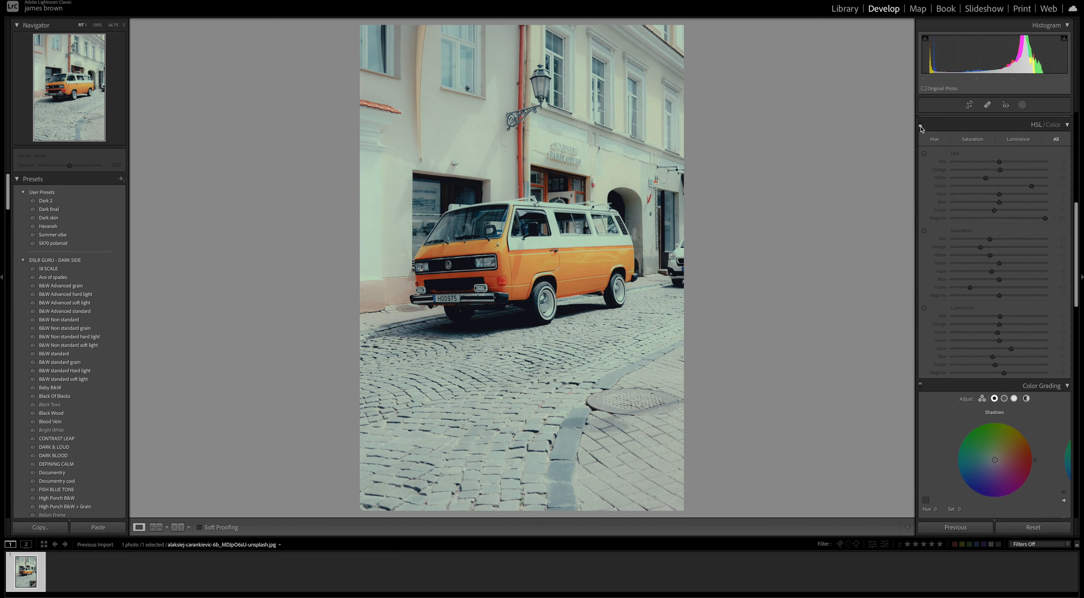
pyautogui.click(921, 127)
pyautogui.click(921, 126)
pyautogui.click(921, 126)
pyautogui.click(921, 127)
pyautogui.click(921, 127)
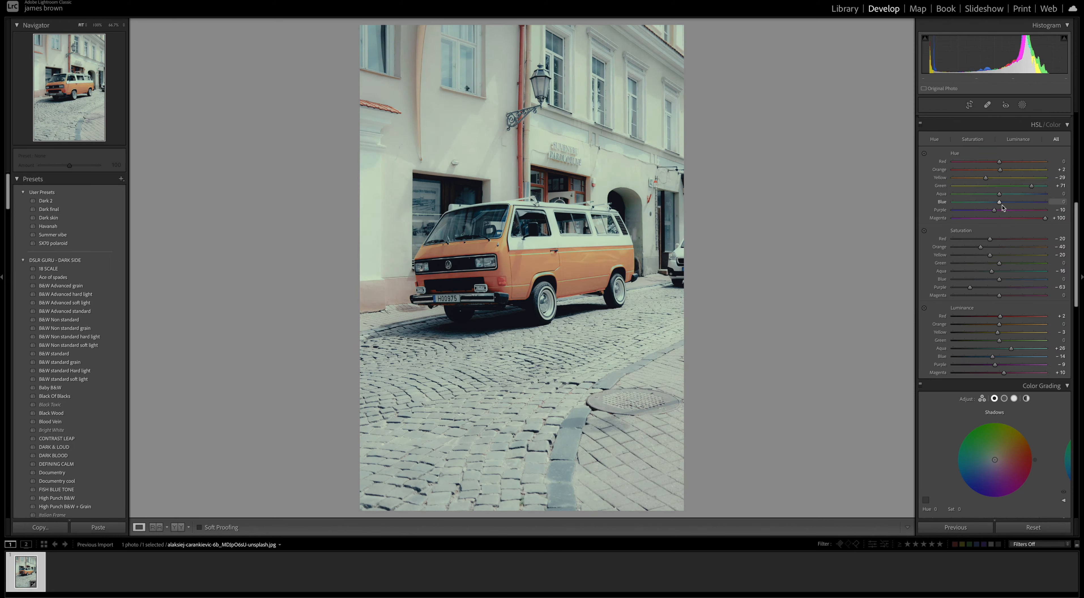
# Tint the color grading shadows with hue 299 and saturation 2, and set the blending to 100
pyautogui.scroll(-3, 1064, 434)
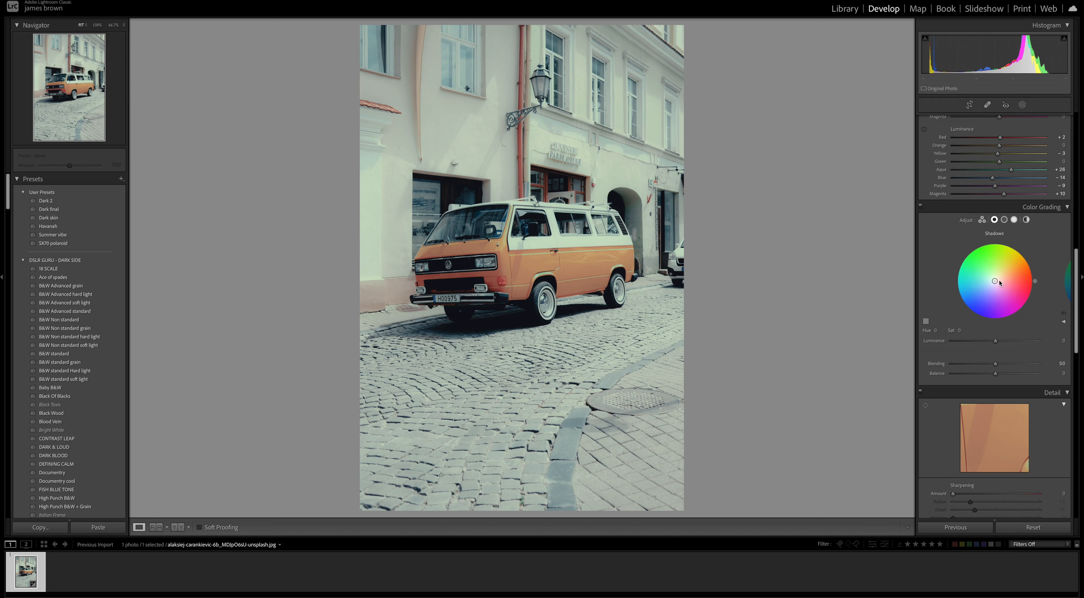
pyautogui.moveTo(994, 280); pyautogui.dragTo(997, 280)
pyautogui.moveTo(997, 280); pyautogui.dragTo(994, 284)
pyautogui.moveTo(995, 285); pyautogui.dragTo(995, 285)
pyautogui.click(995, 364)
pyautogui.moveTo(995, 364); pyautogui.dragTo(1069, 370)
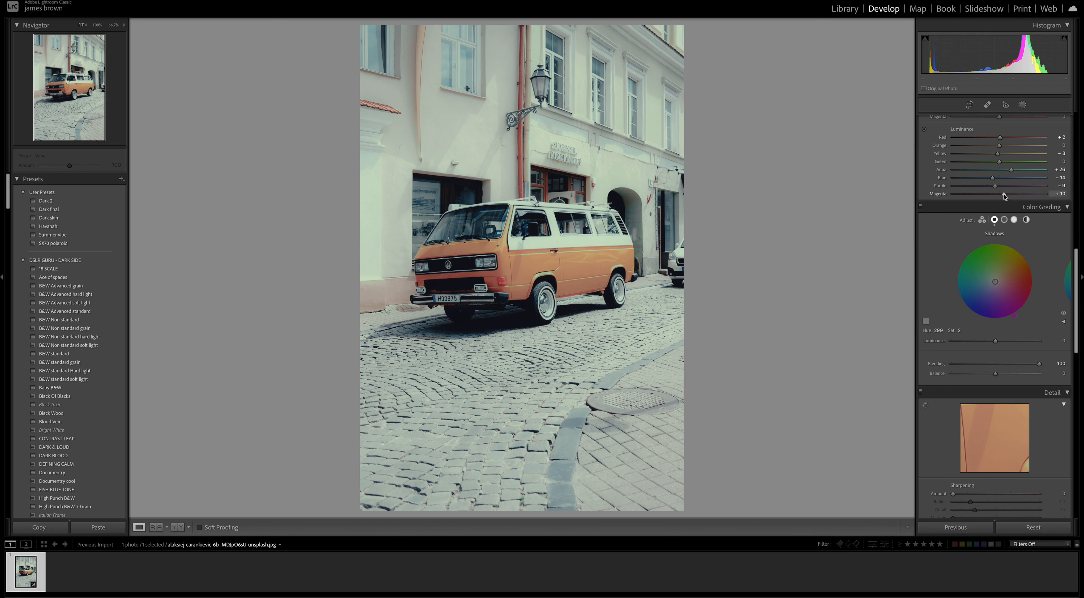
# Grade the highlights with hue 57 and saturation 25, and raise their luminance to +25
pyautogui.click(1014, 219)
pyautogui.moveTo(995, 281); pyautogui.dragTo(996, 282)
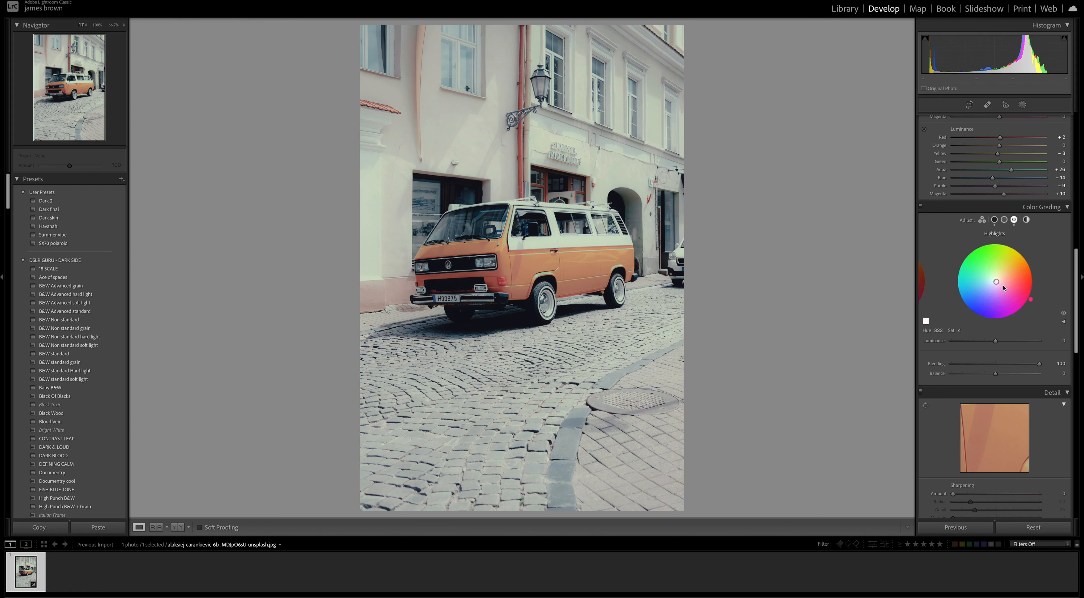
pyautogui.moveTo(995, 281); pyautogui.dragTo(995, 280)
pyautogui.moveTo(995, 280); pyautogui.dragTo(1000, 273)
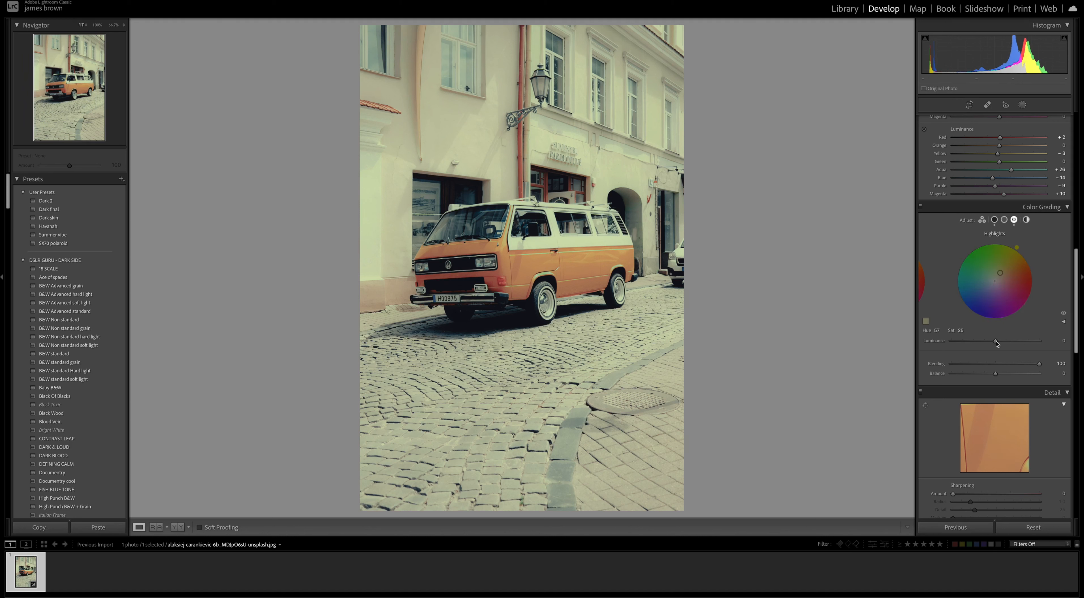
pyautogui.moveTo(996, 343); pyautogui.dragTo(1006, 343)
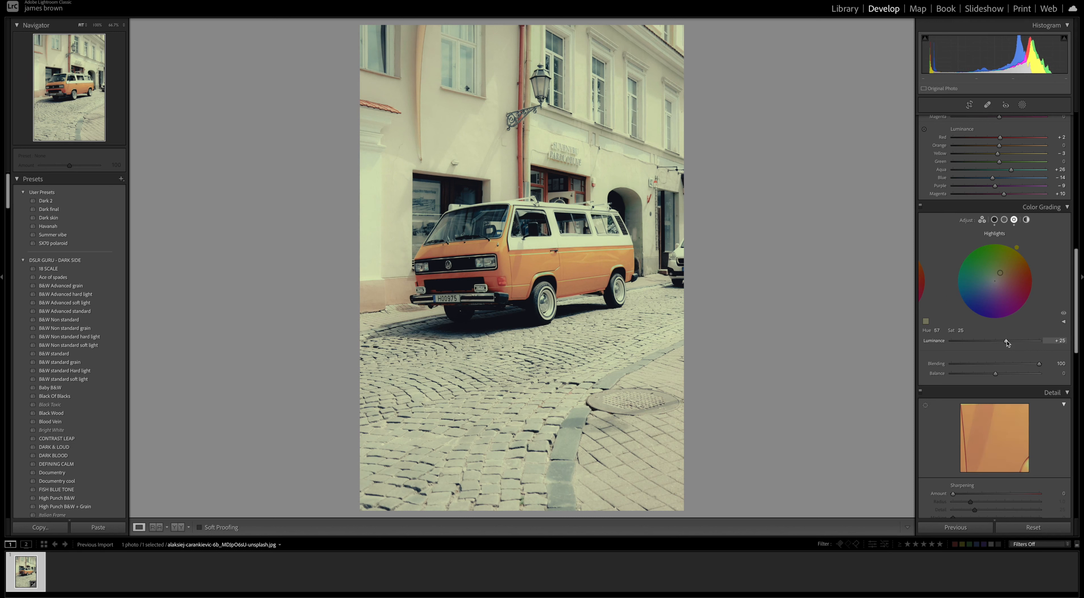
# Compare the photo with and without the color grading by switching the adjustment off and on
pyautogui.click(920, 206)
pyautogui.click(920, 207)
pyautogui.click(920, 206)
pyautogui.click(920, 207)
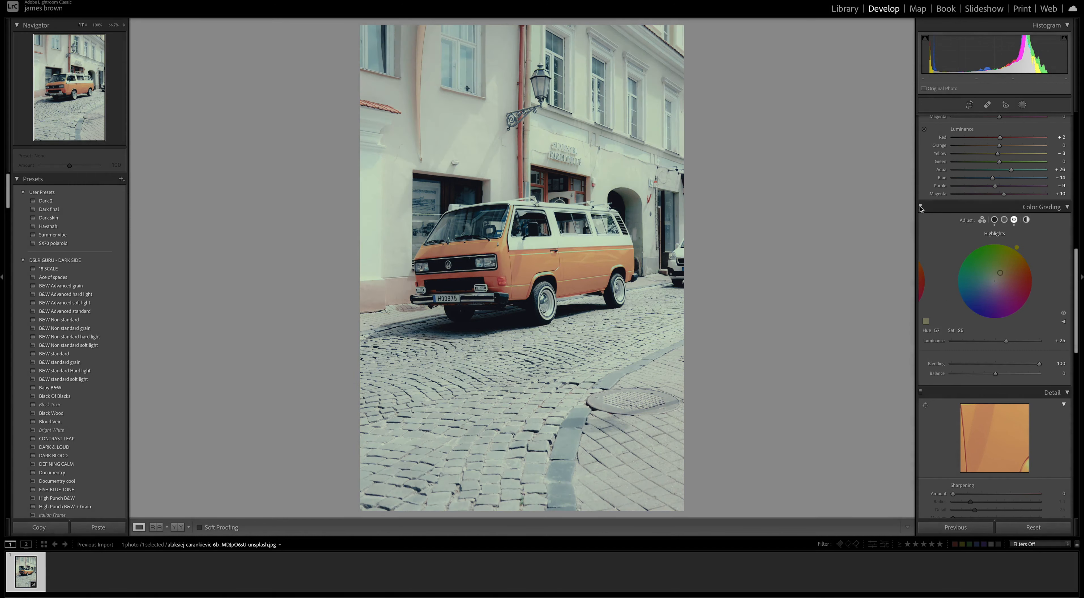
pyautogui.click(920, 207)
pyautogui.click(920, 207)
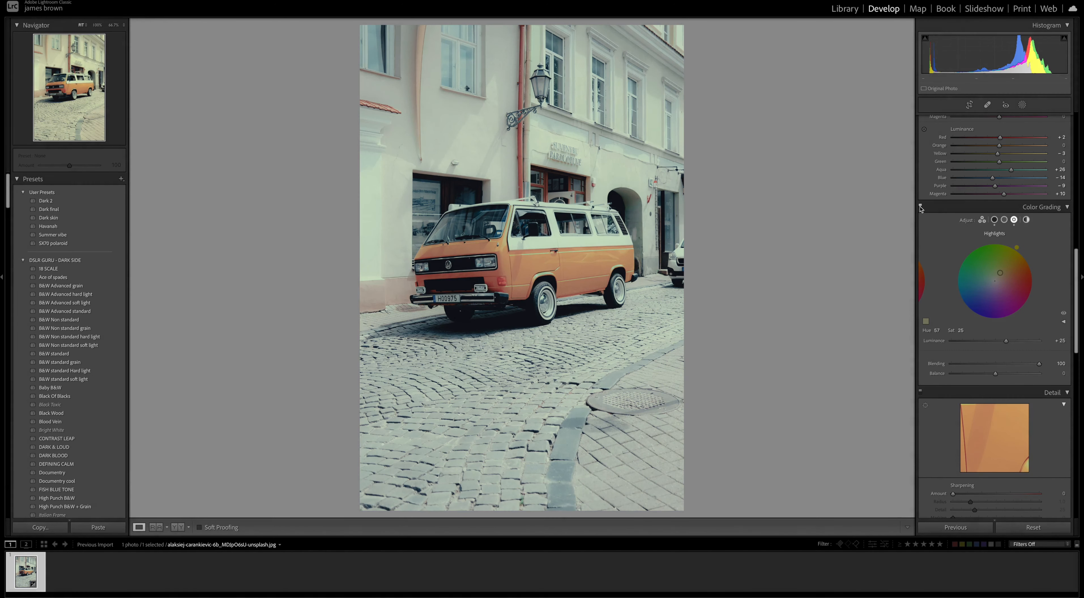
# Increase the shadow tint's saturation to 4 at hue 299 and compare the photo with and without color grading
pyautogui.click(993, 220)
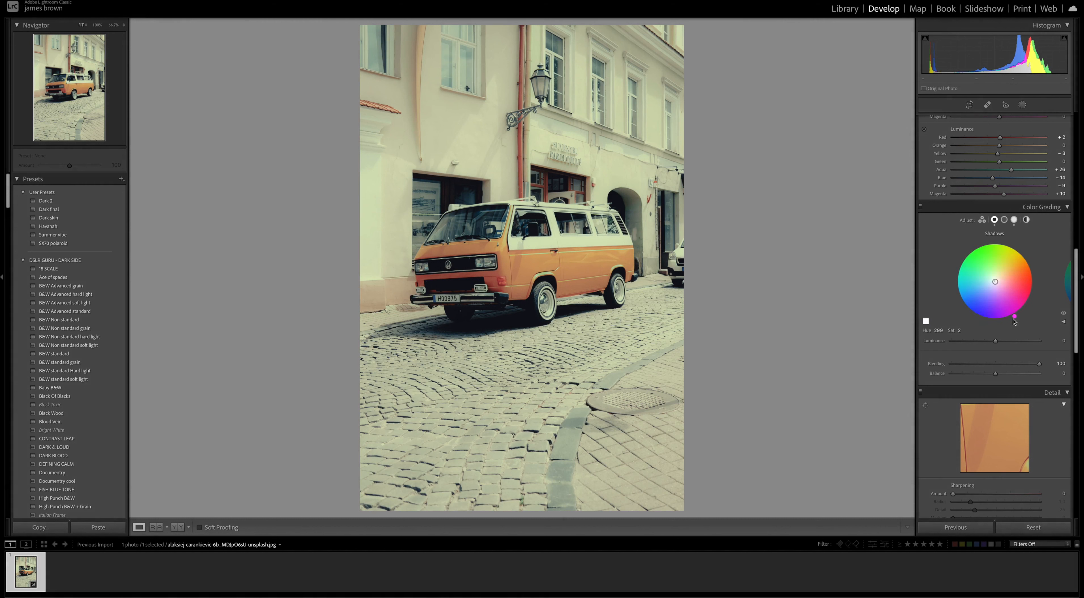
pyautogui.moveTo(995, 281); pyautogui.dragTo(995, 281)
pyautogui.moveTo(996, 283); pyautogui.dragTo(995, 284)
pyautogui.click(920, 205)
pyautogui.click(920, 206)
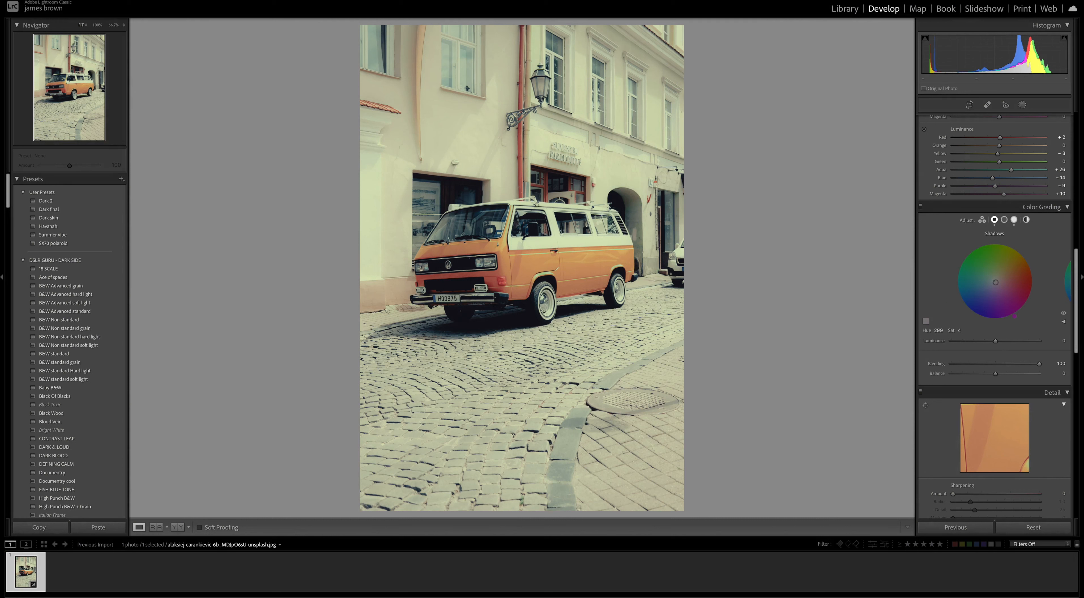
# Add film grain to the photo with amount 10, size 20 and roughness 79
pyautogui.scroll(-5, 1040, 427)
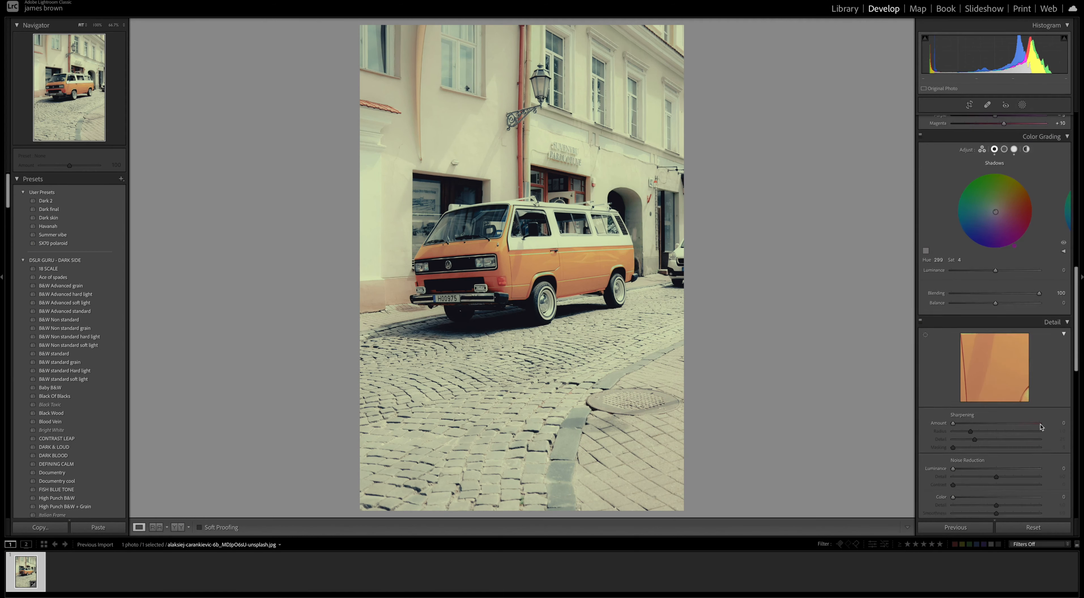
pyautogui.scroll(-3, 1041, 427)
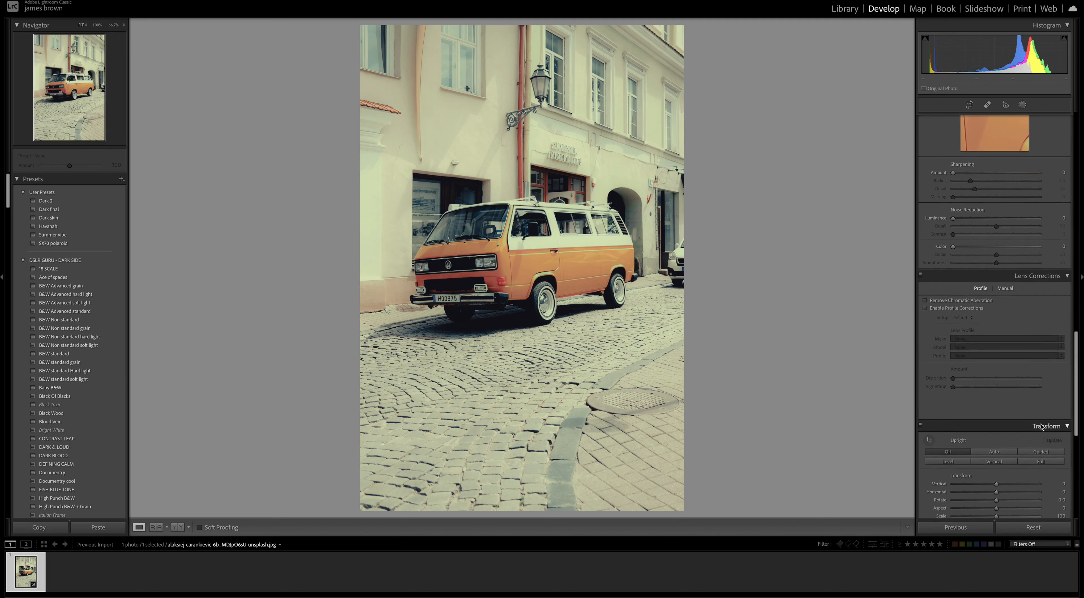
pyautogui.scroll(-6, 995, 339)
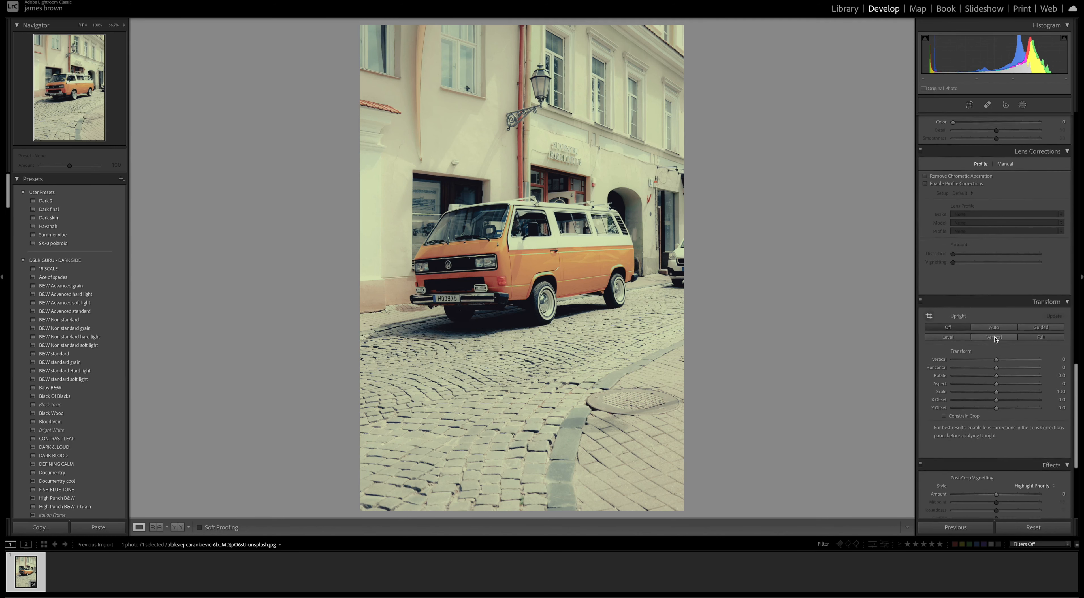
pyautogui.scroll(-2, 994, 339)
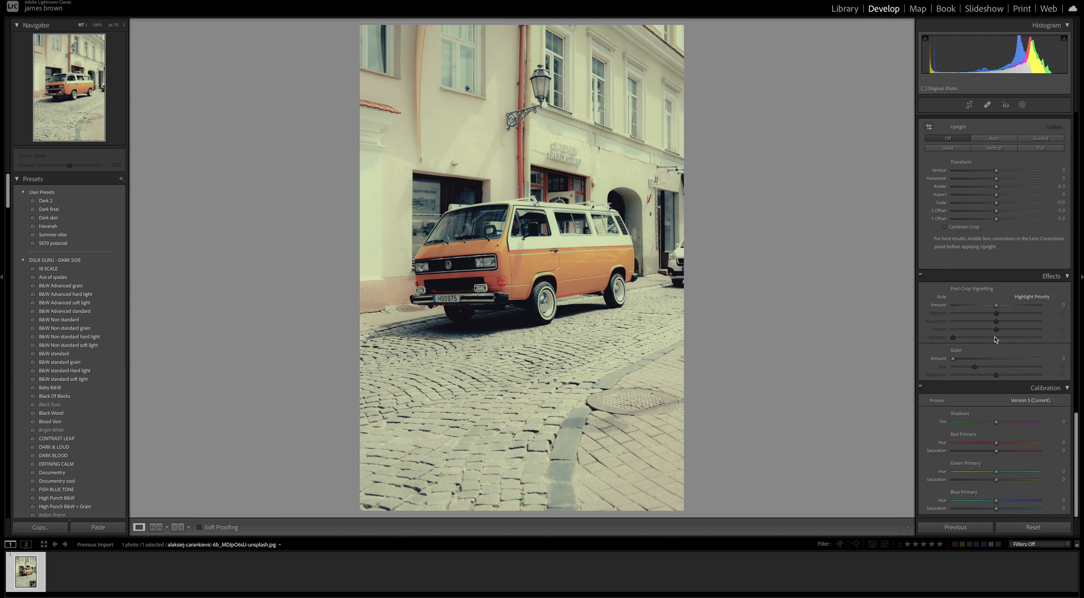
pyautogui.click(954, 359)
pyautogui.moveTo(953, 360); pyautogui.dragTo(962, 360)
pyautogui.moveTo(974, 366); pyautogui.dragTo(1022, 377)
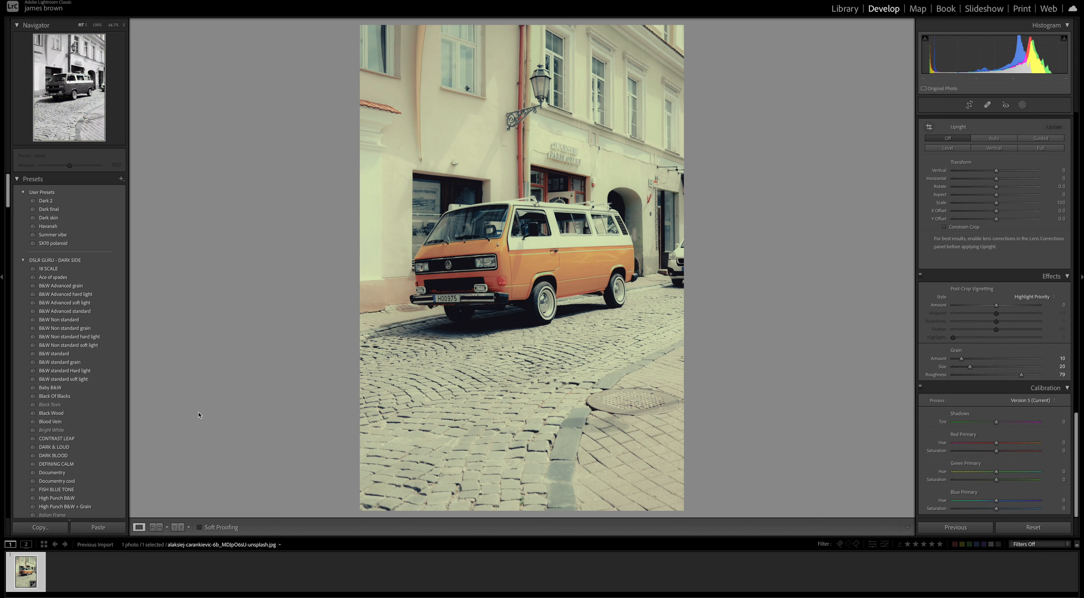
# Review the basic, tone curve, HSL and color grading settings, and compare the before and after versions side by side
pyautogui.scroll(4, 999, 353)
pyautogui.scroll(15, 999, 353)
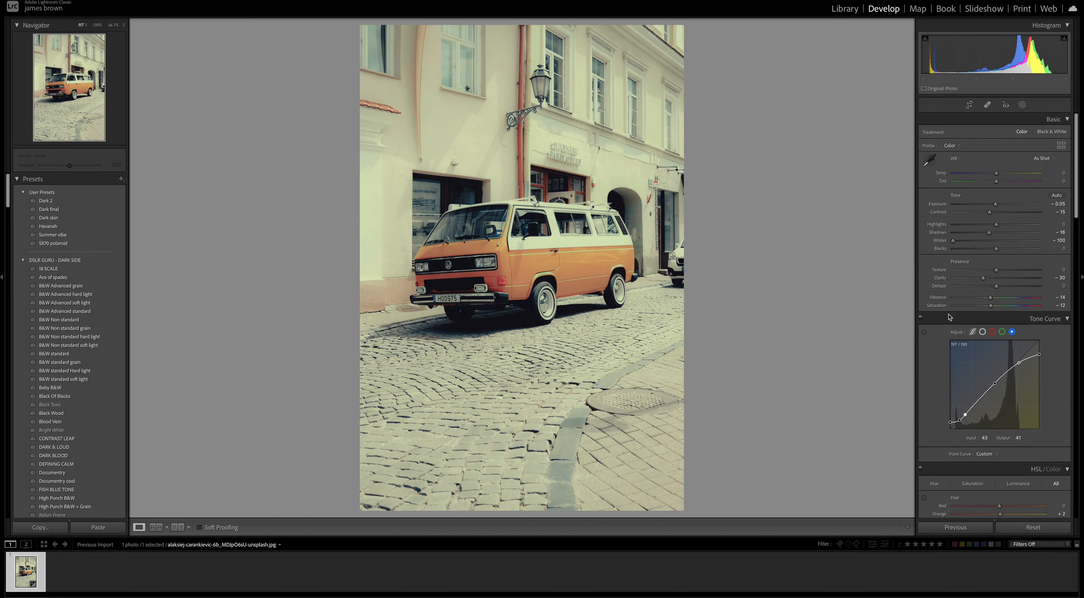
pyautogui.scroll(-3, 1047, 305)
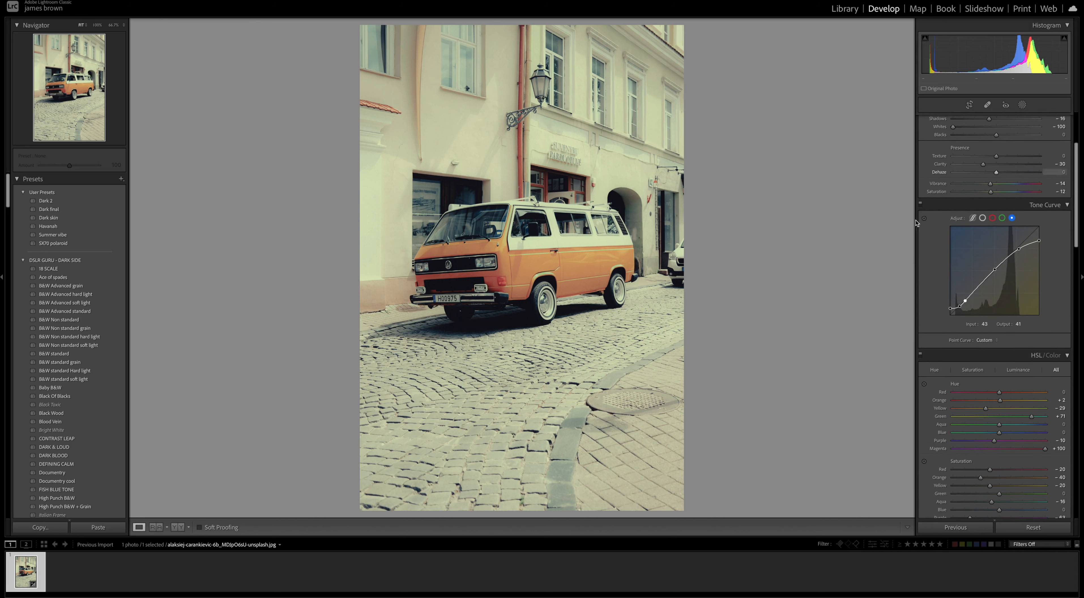
pyautogui.scroll(-1, 941, 368)
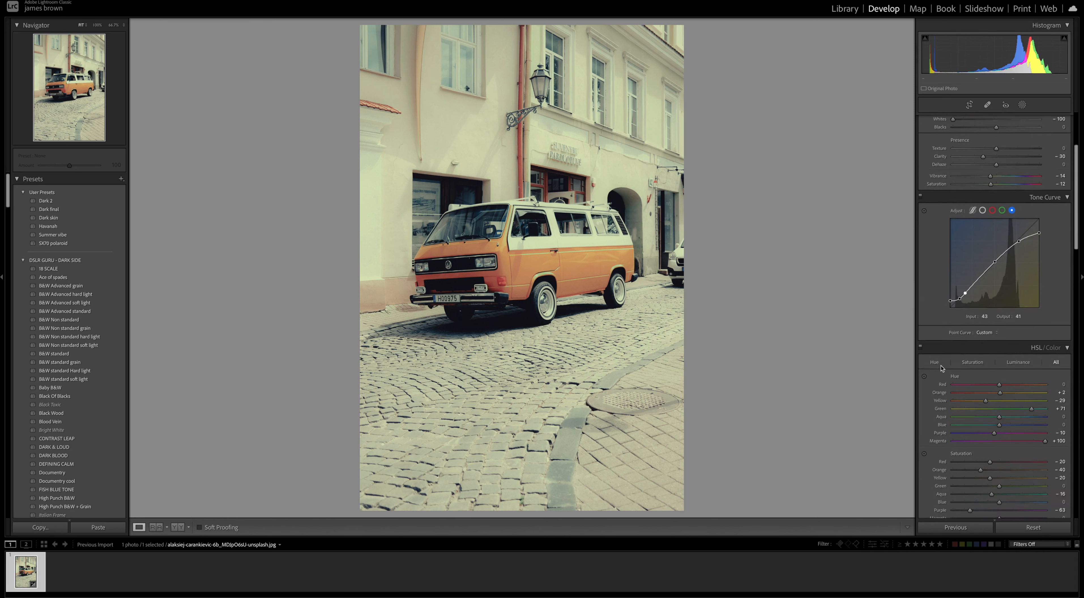
pyautogui.scroll(-3, 942, 368)
pyautogui.scroll(-3, 983, 386)
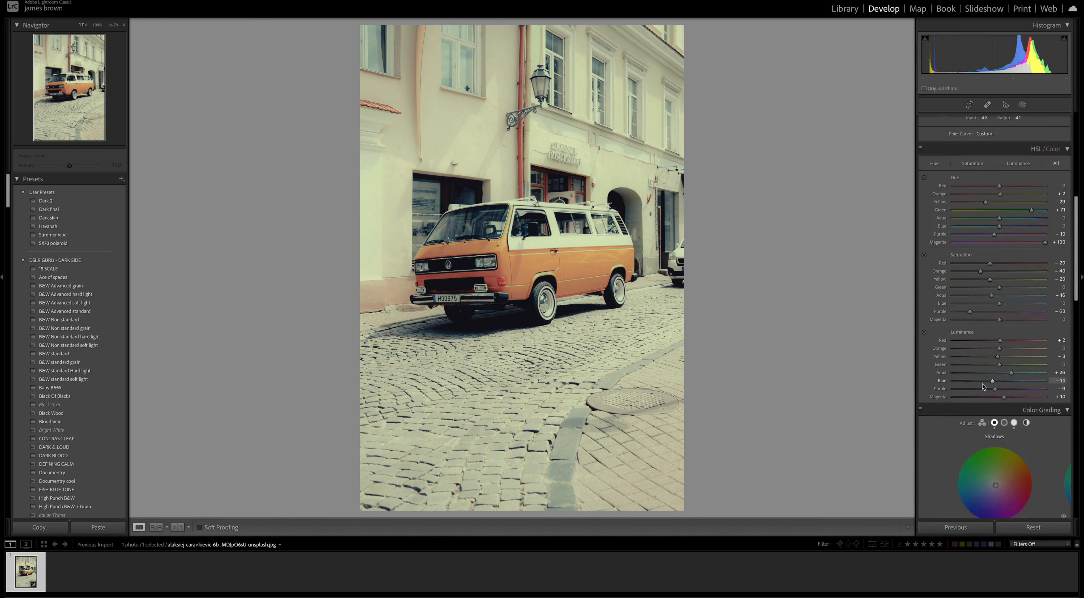
pyautogui.scroll(-5, 982, 386)
pyautogui.scroll(8, 1014, 233)
pyautogui.scroll(-10, 1013, 234)
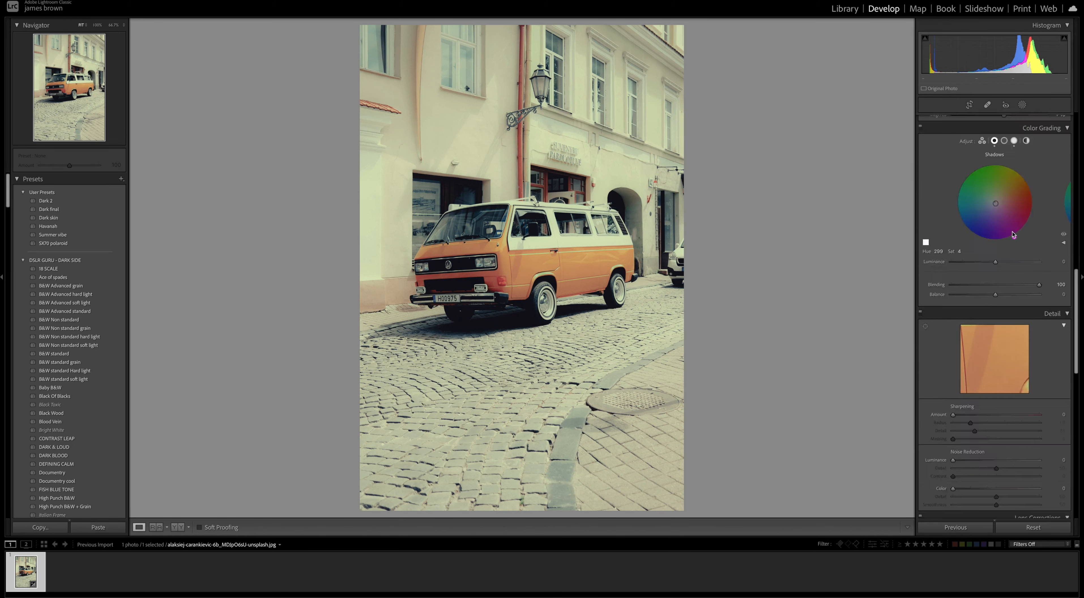
pyautogui.scroll(-2, 1013, 235)
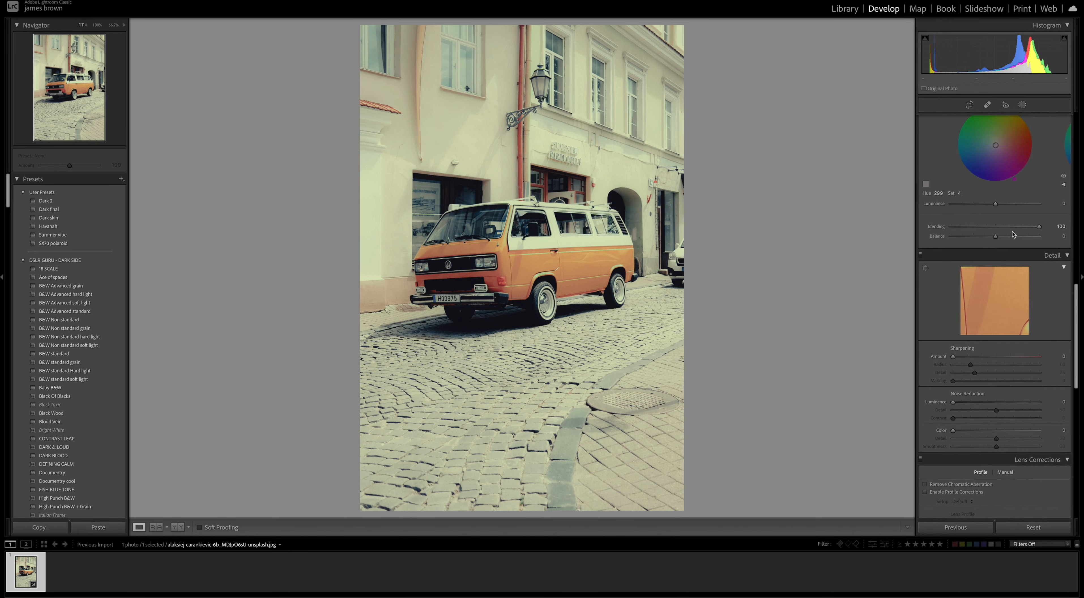
pyautogui.press('y')
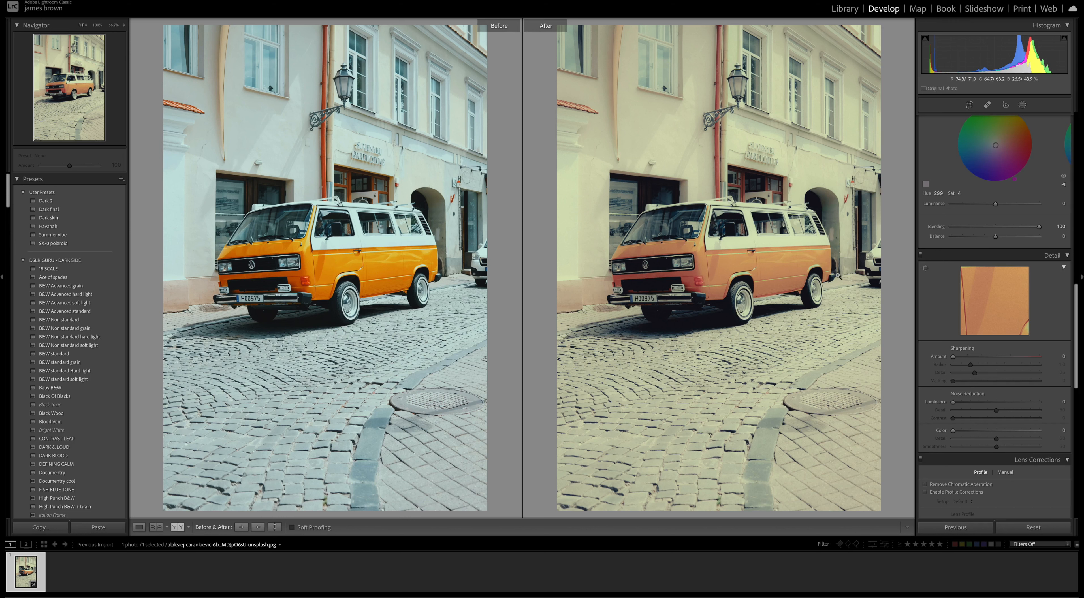
pyautogui.press('y')
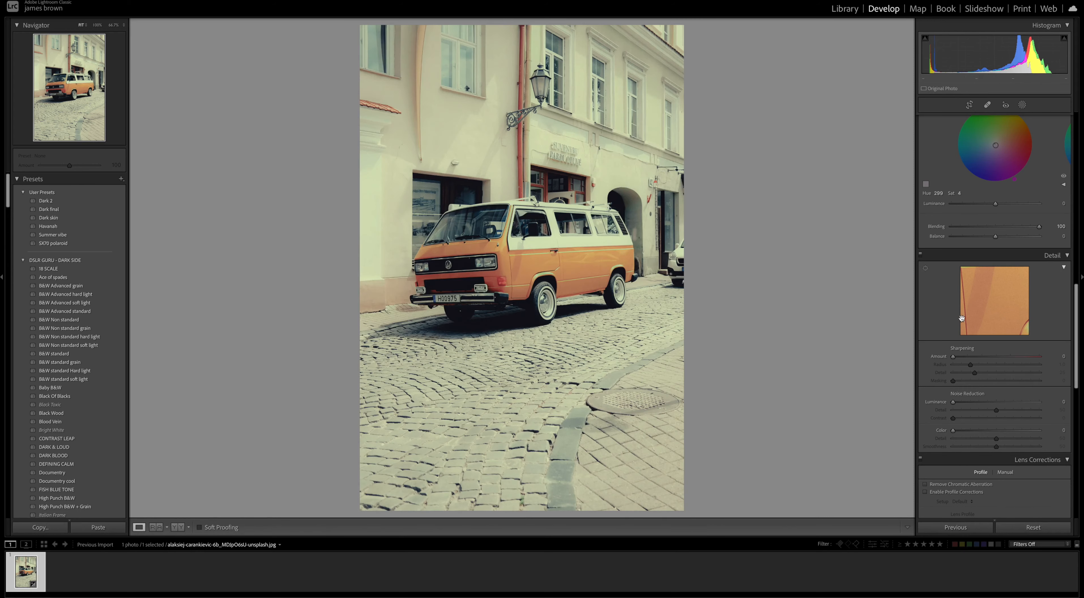
# Switch off the color grading, HSL and tone curve adjustments one after another to see what each contributes
pyautogui.scroll(3, 922, 252)
pyautogui.click(920, 180)
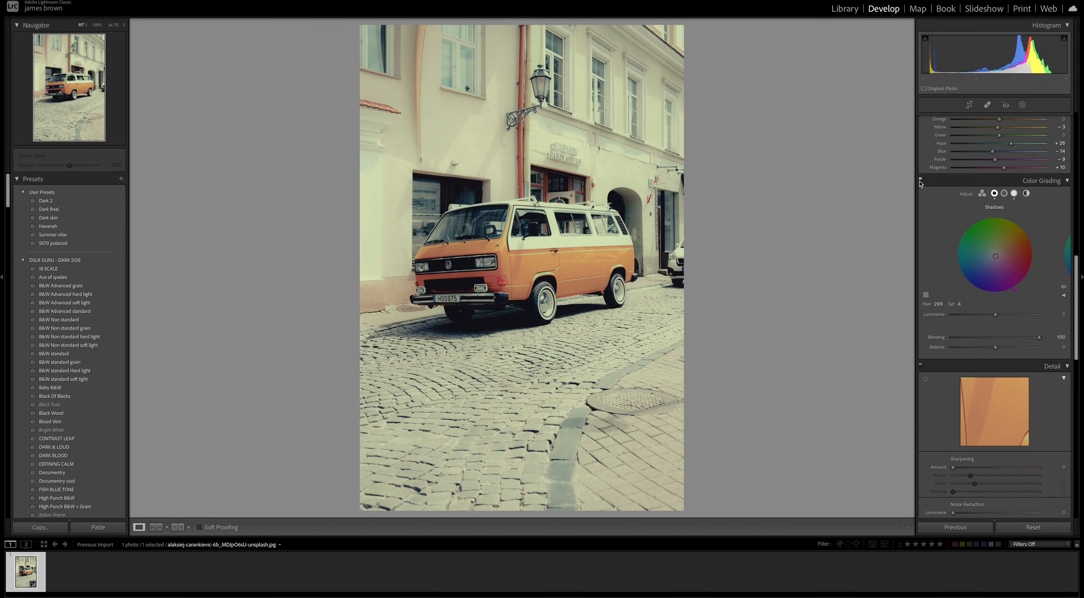
pyautogui.scroll(7, 934, 199)
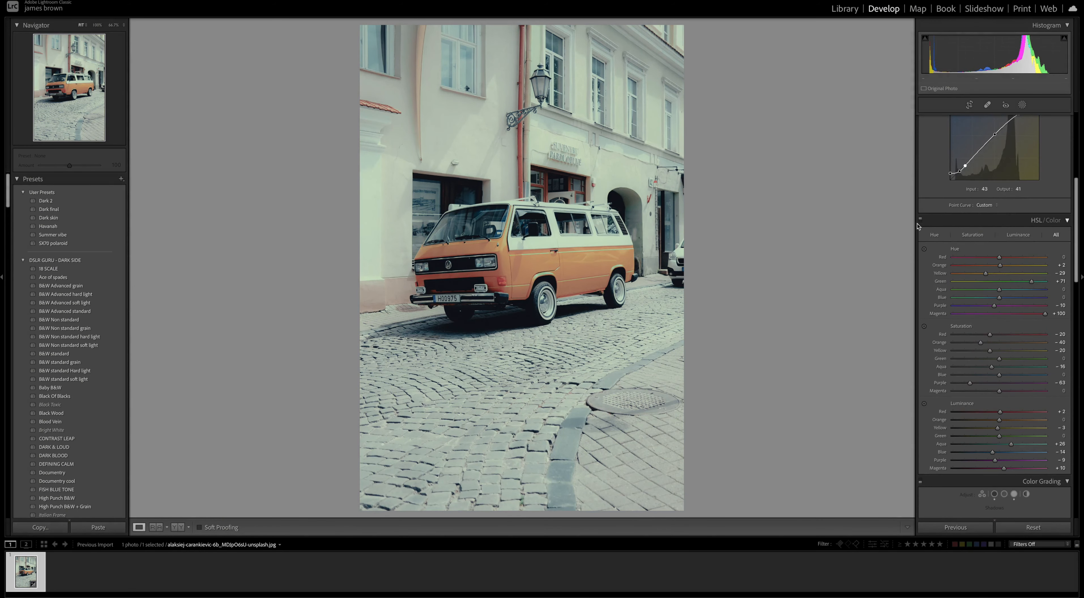
pyautogui.click(920, 220)
pyautogui.scroll(3, 921, 244)
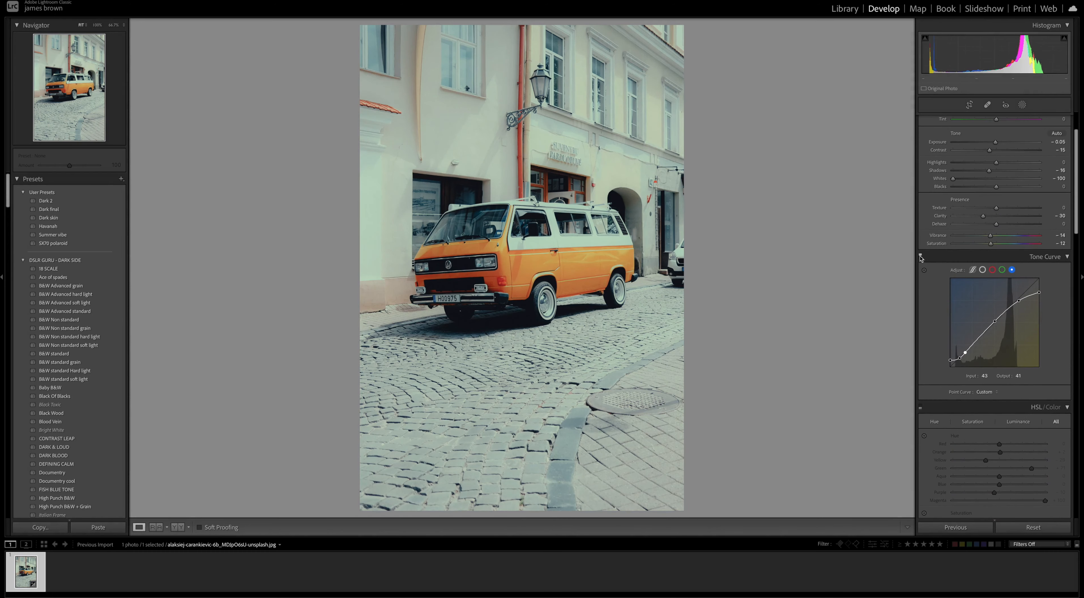
pyautogui.click(921, 258)
pyautogui.scroll(3, 993, 189)
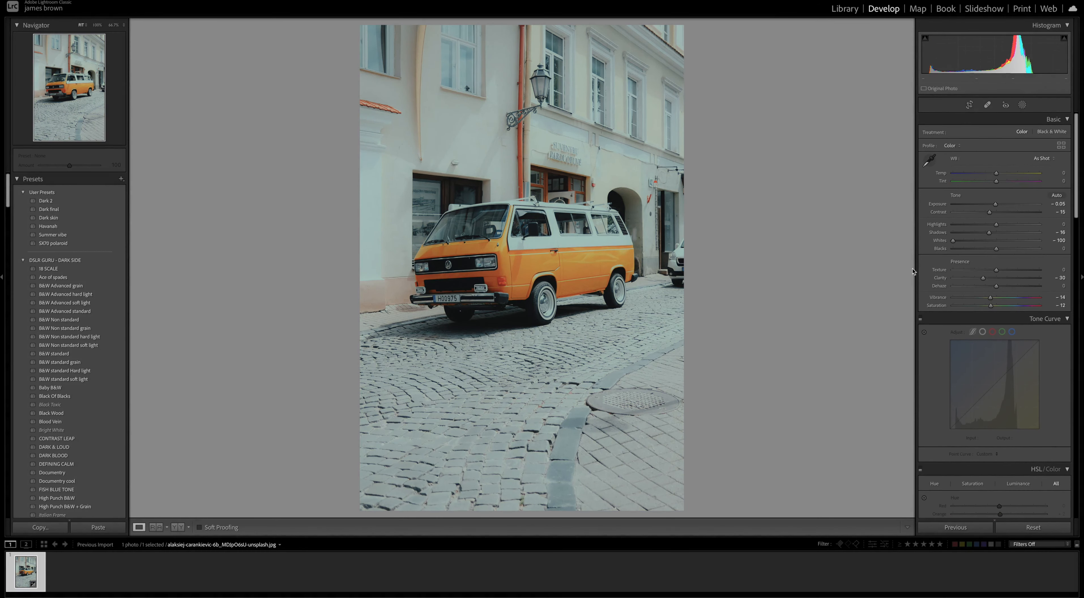
# Switch the tone curve, HSL and color grading adjustments back on in turn and review the grain settings
pyautogui.scroll(-6, 980, 277)
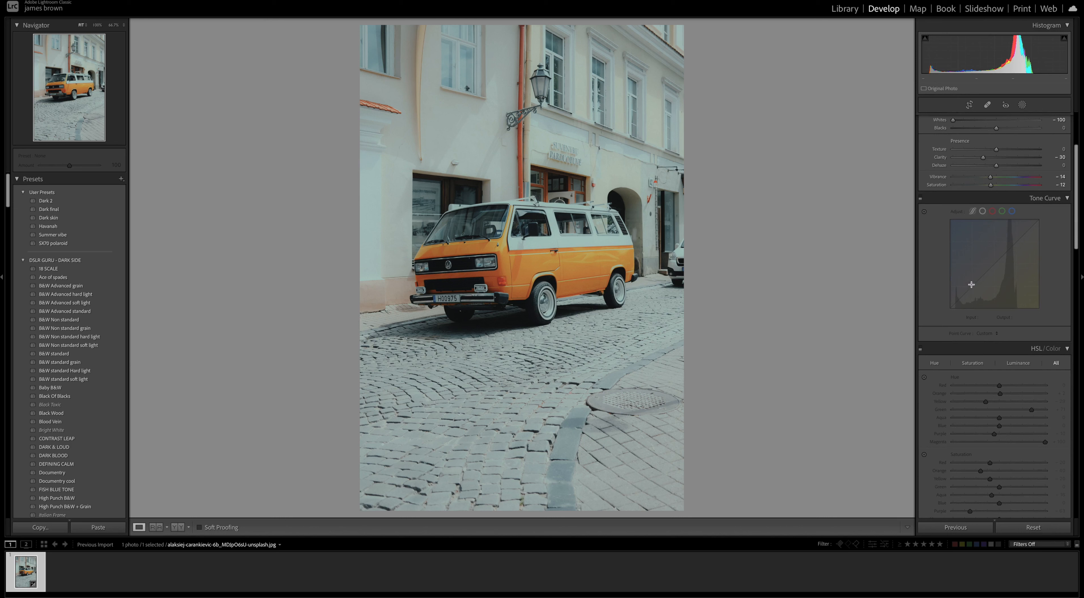
pyautogui.click(921, 200)
pyautogui.scroll(-4, 1039, 177)
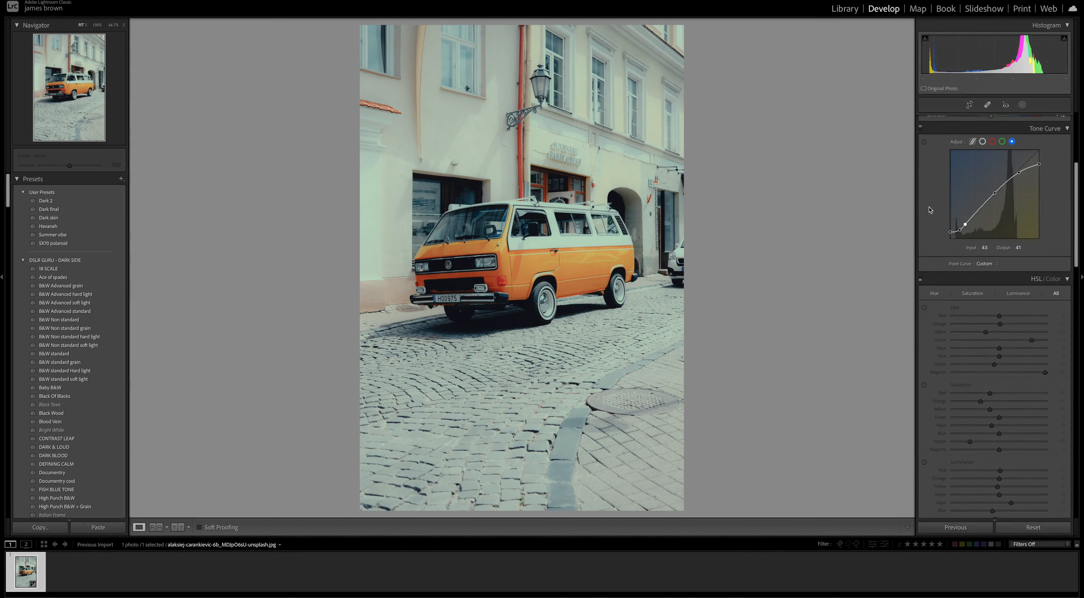
pyautogui.scroll(-1, 989, 181)
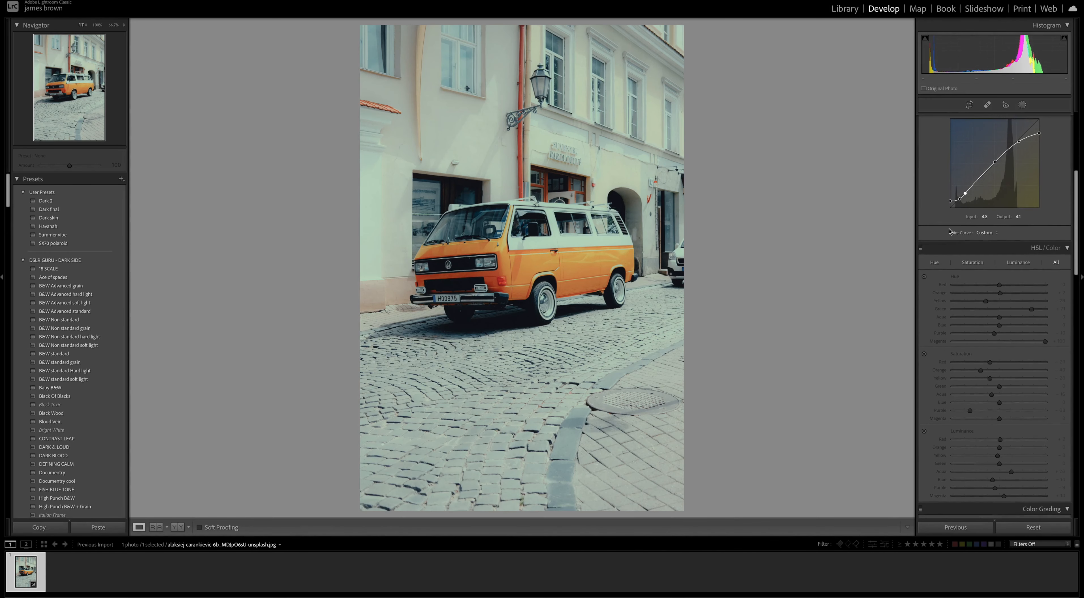
pyautogui.click(920, 244)
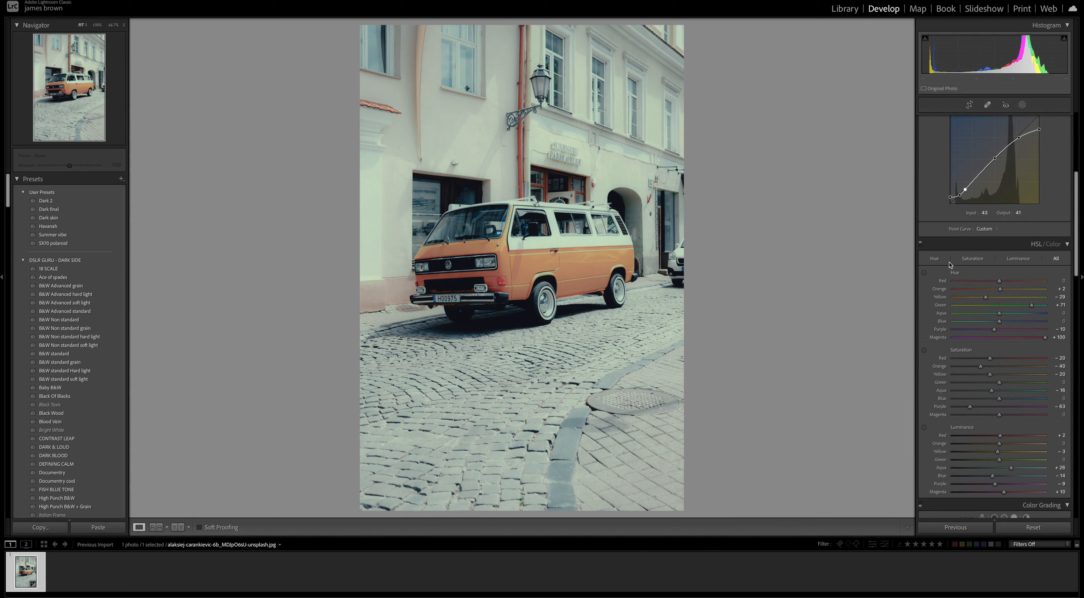
pyautogui.scroll(-8, 961, 311)
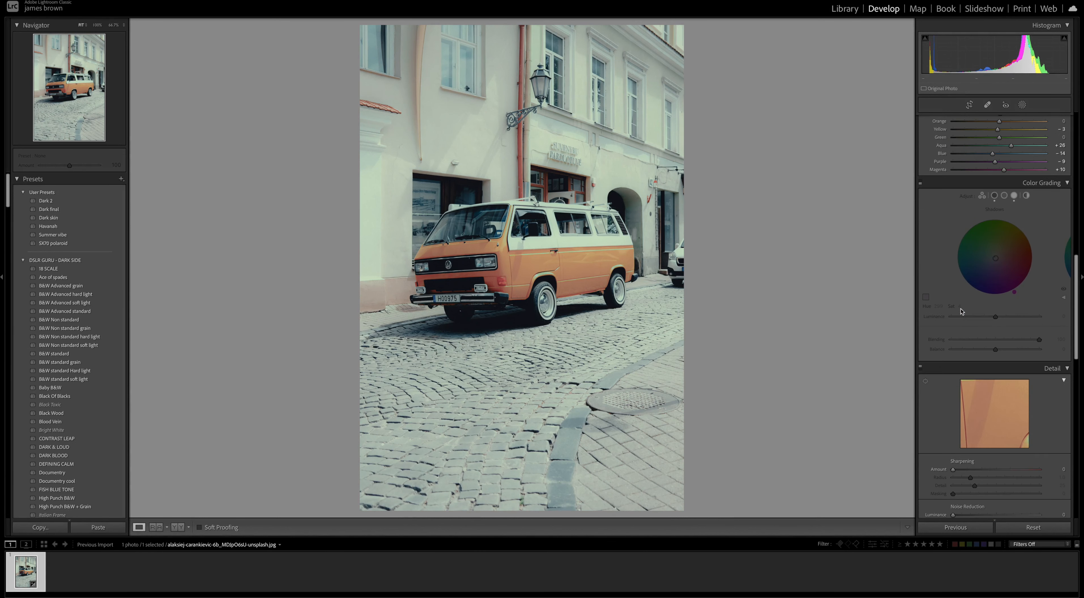
pyautogui.click(921, 183)
pyautogui.scroll(-5, 928, 248)
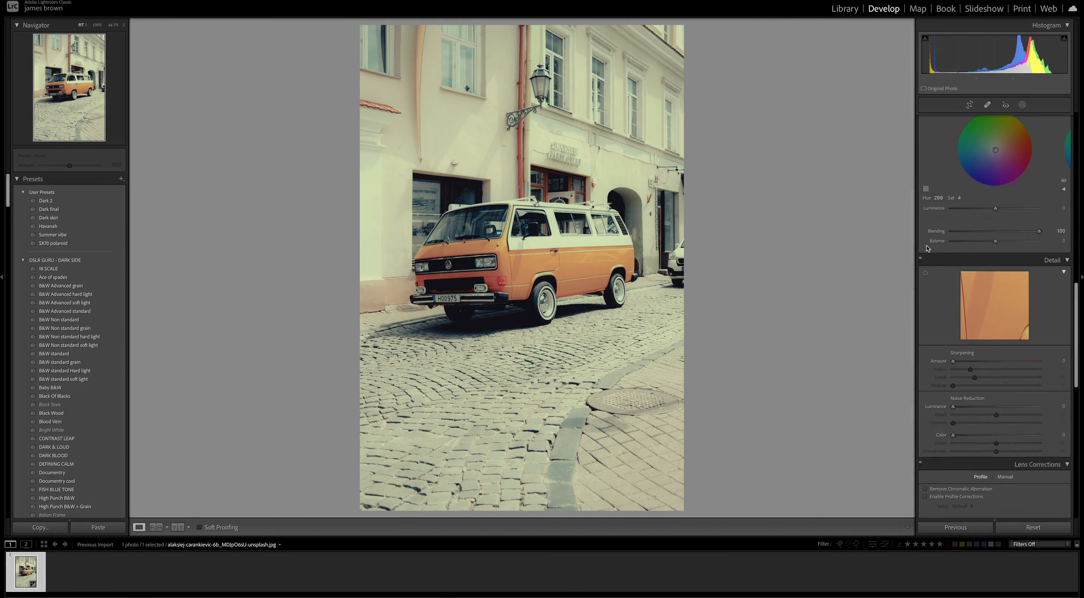
pyautogui.scroll(-8, 928, 248)
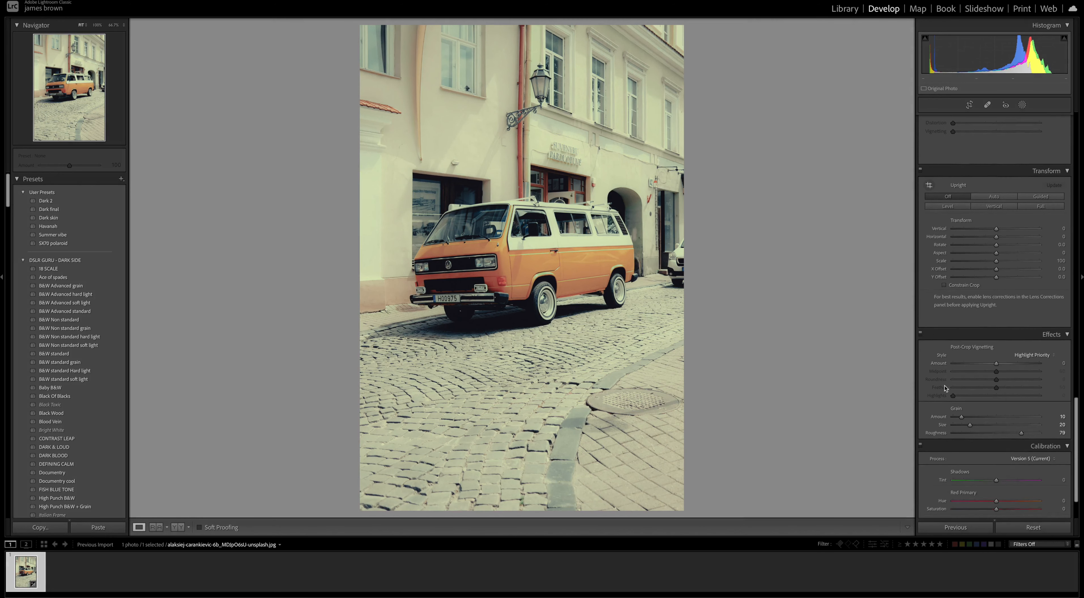
pyautogui.scroll(-1, 945, 387)
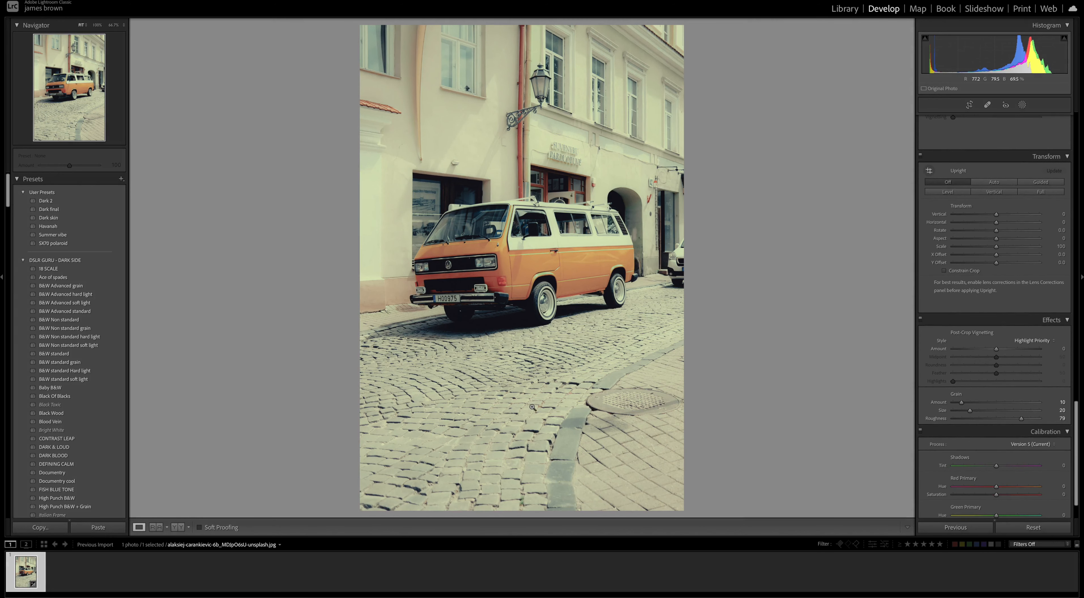